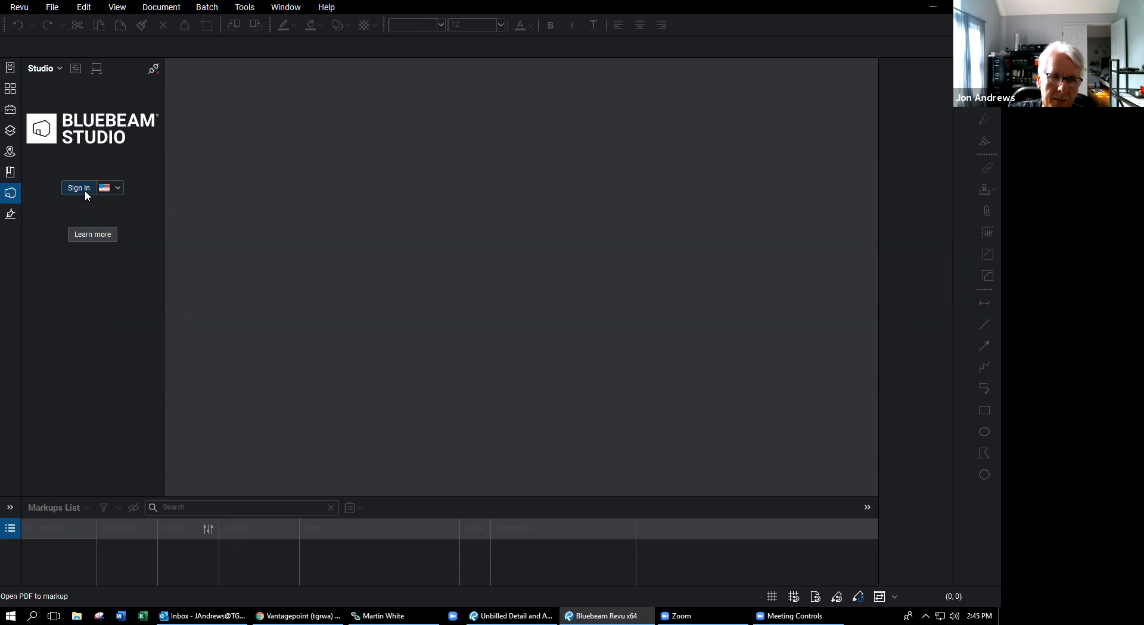
- Sign in to Studio with the account password and show the Studio projects list
click(85, 189)
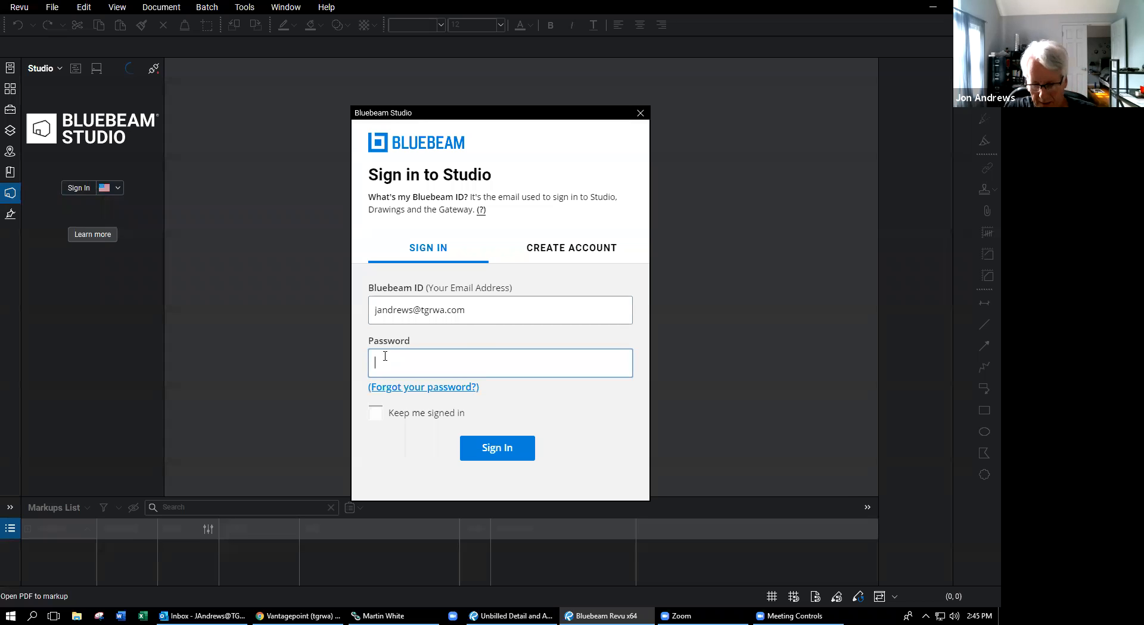
text(••••)
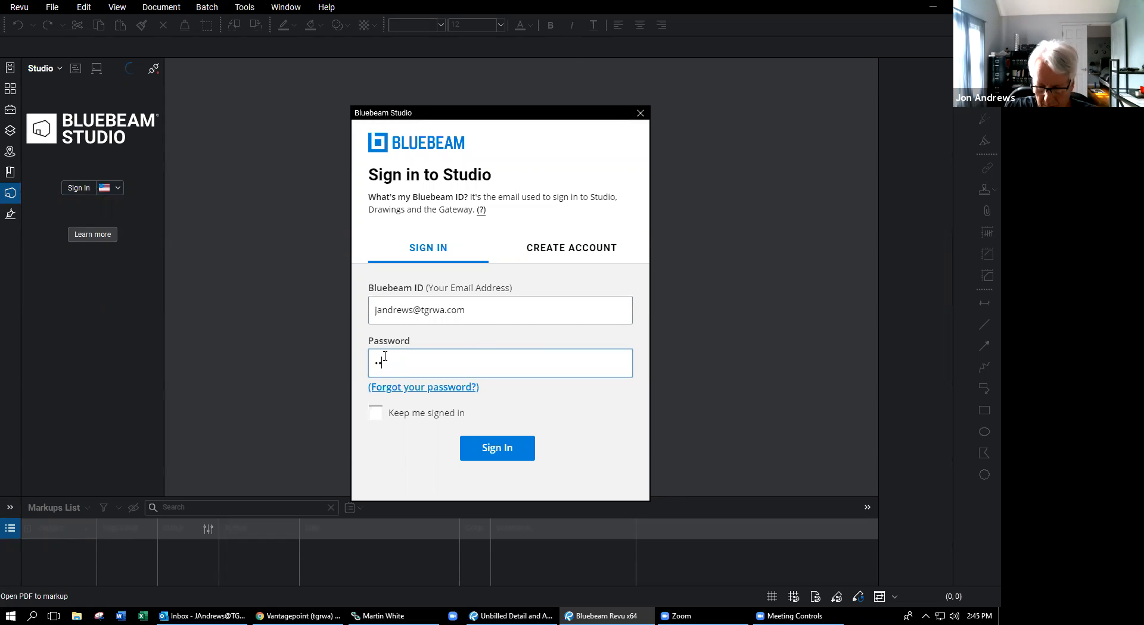
text(•••••••)
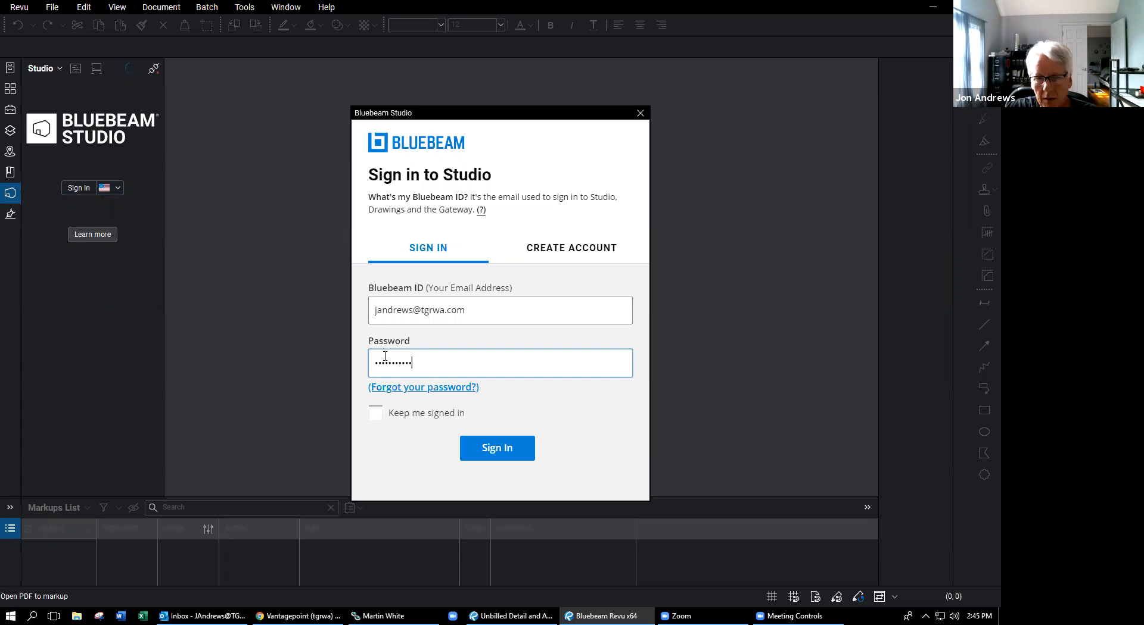
key(Return)
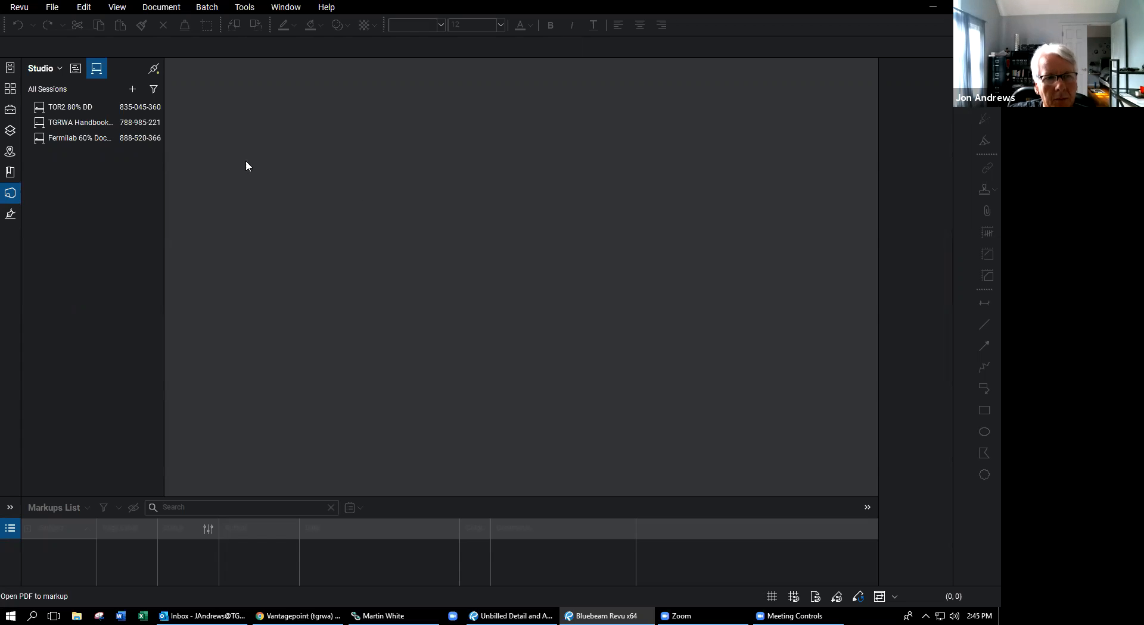
click(77, 70)
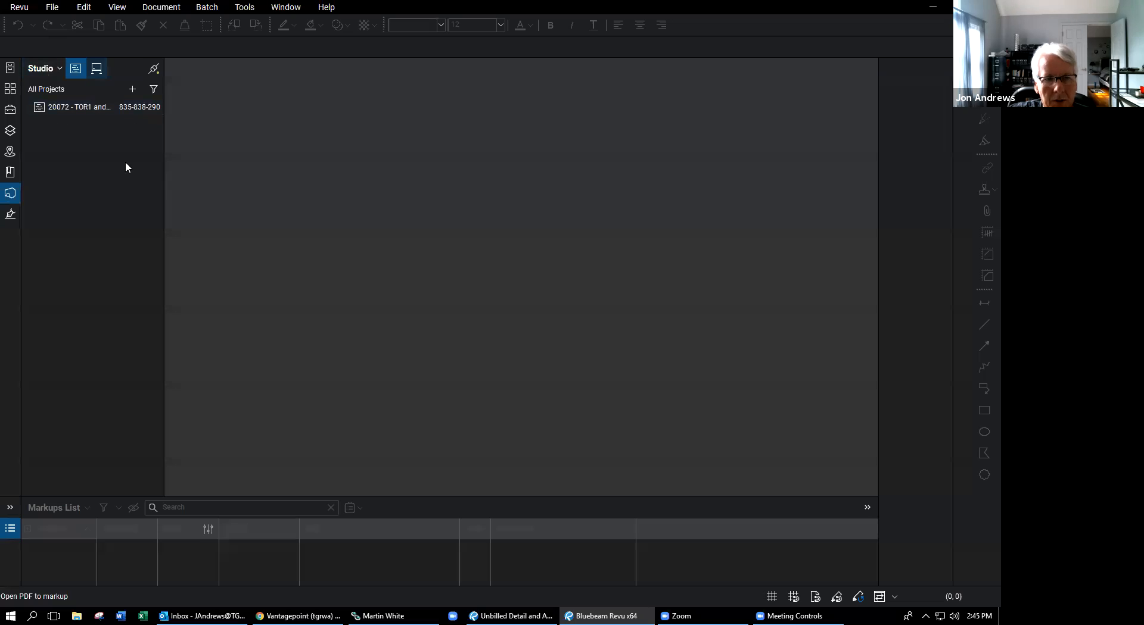
- Switch back to the Studio Sessions list and select the Fermilab session row
click(98, 70)
click(94, 138)
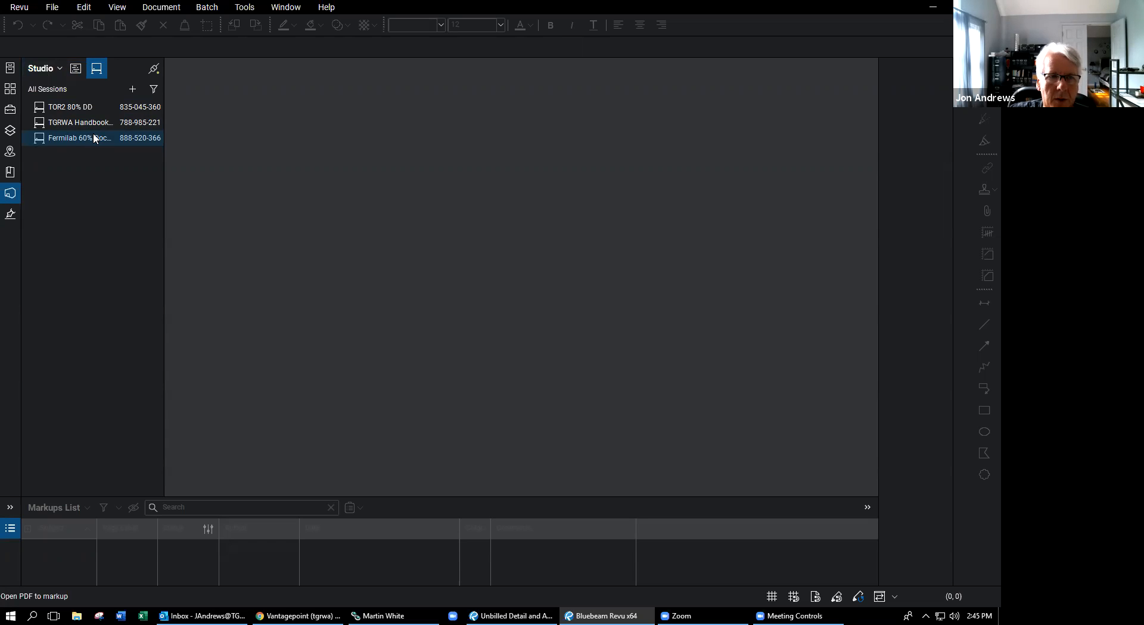
- Create a new Studio session named 'Bluebeam Test'
click(130, 90)
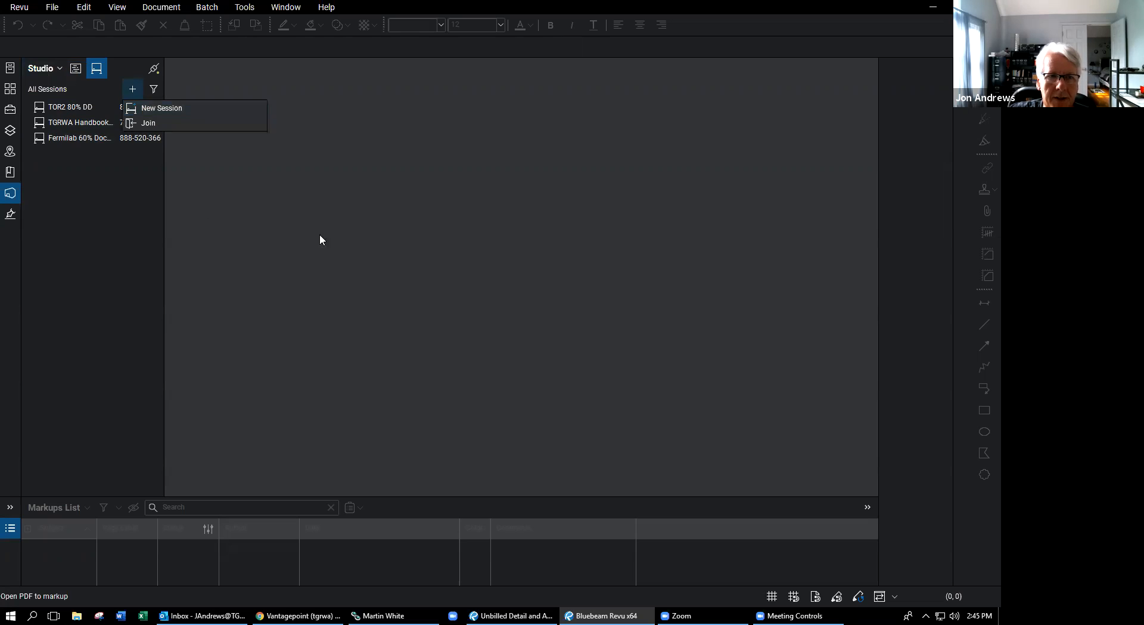
click(169, 109)
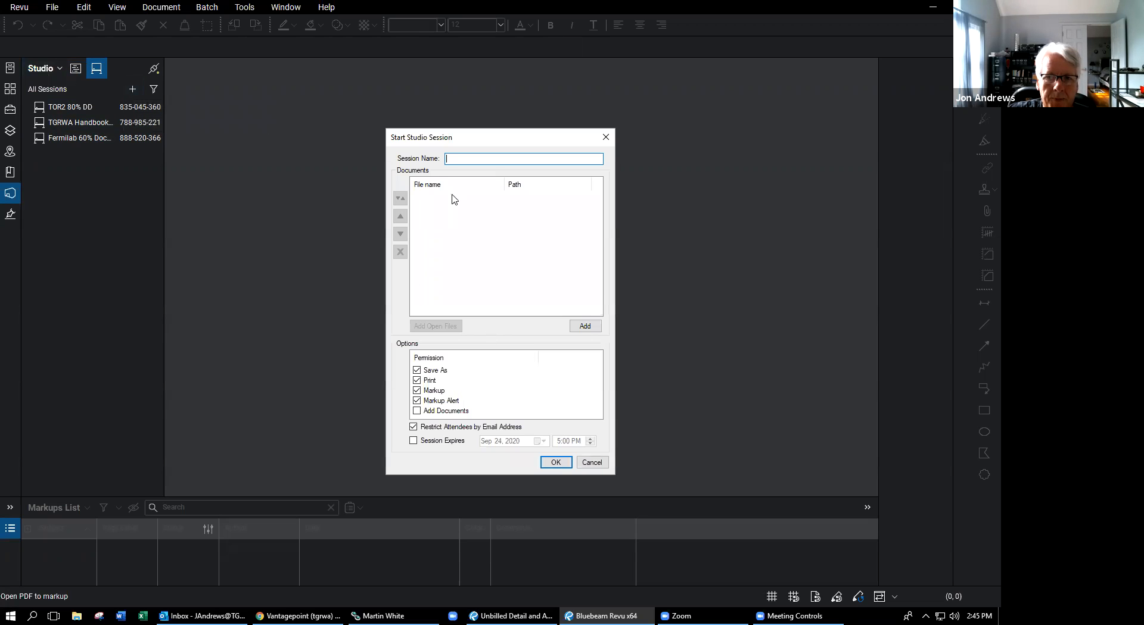
text(Blue)
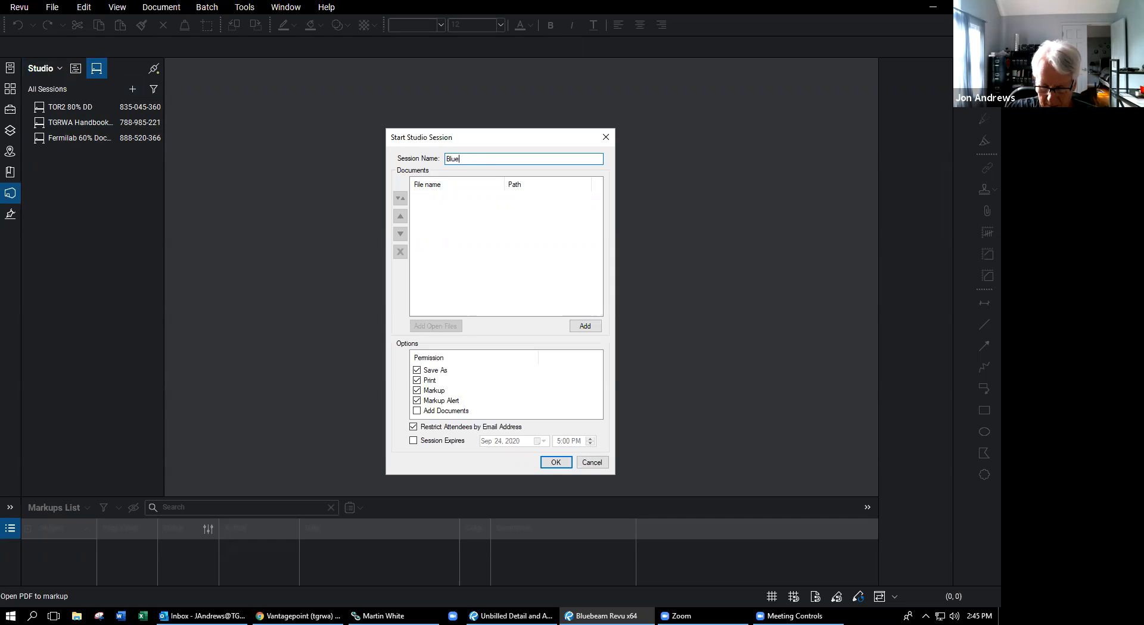
text(beam Test)
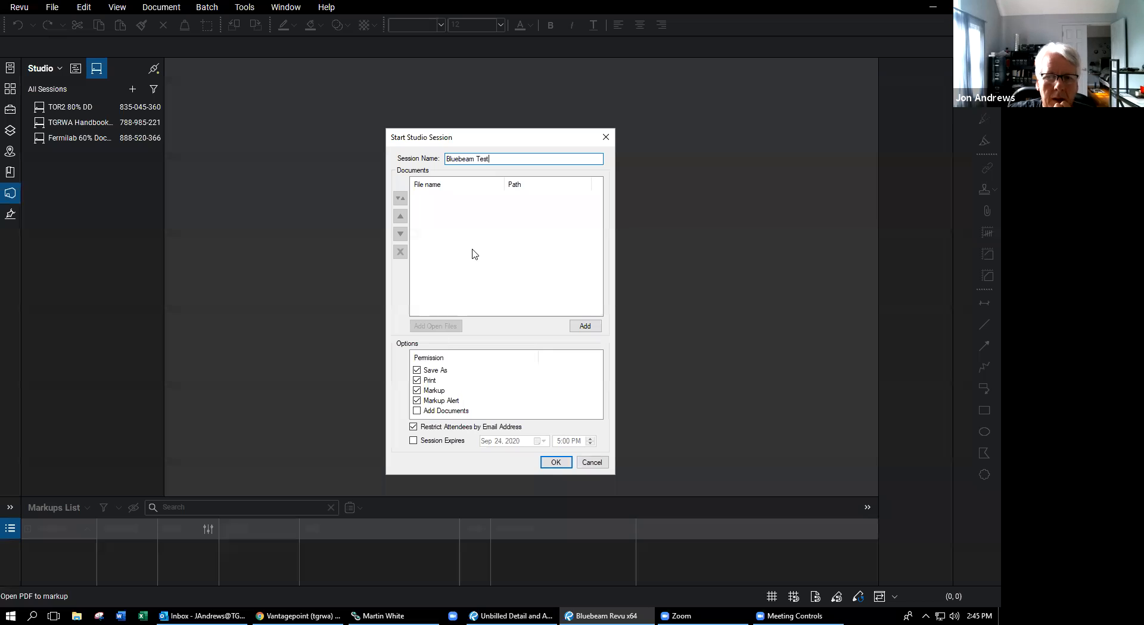
click(556, 463)
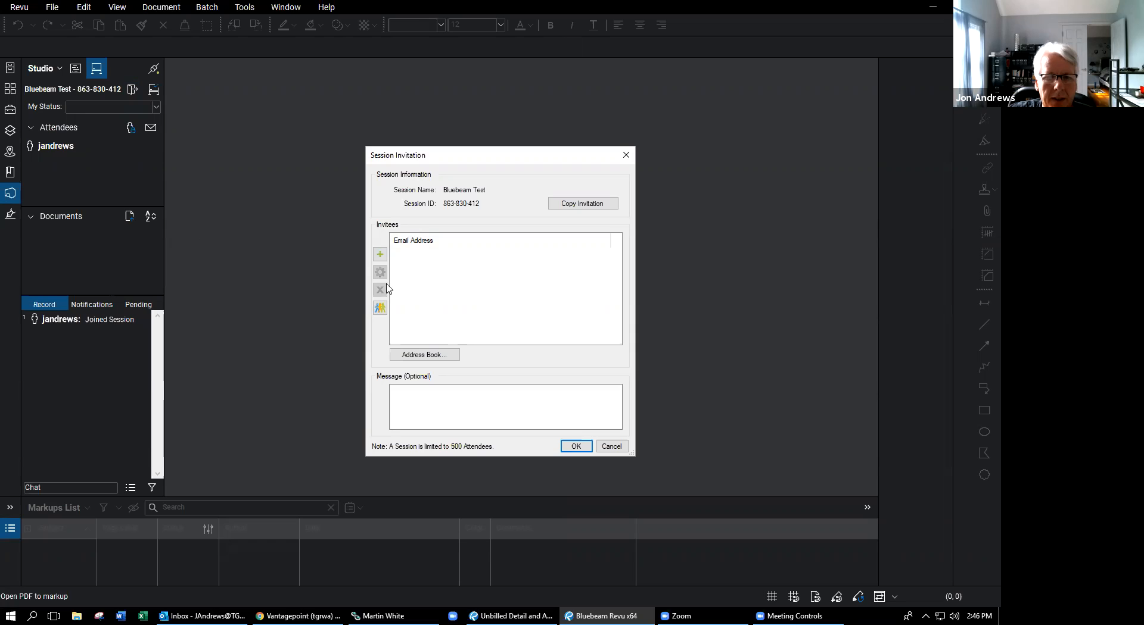
- Add a colleague's e-mail address as an invitee to the session
click(380, 255)
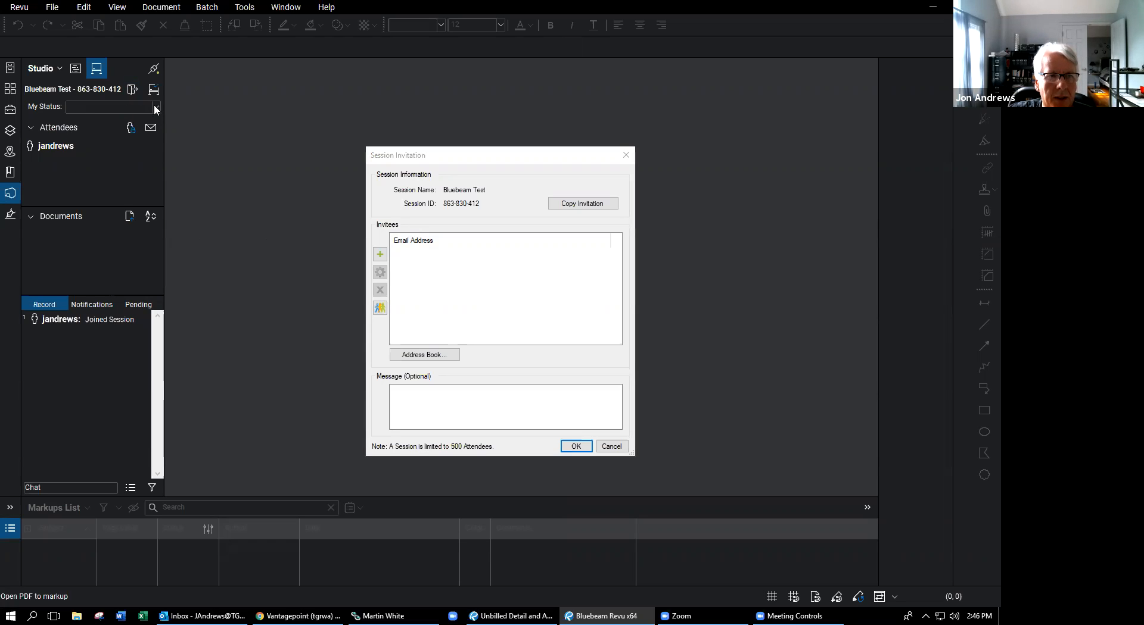
click(380, 255)
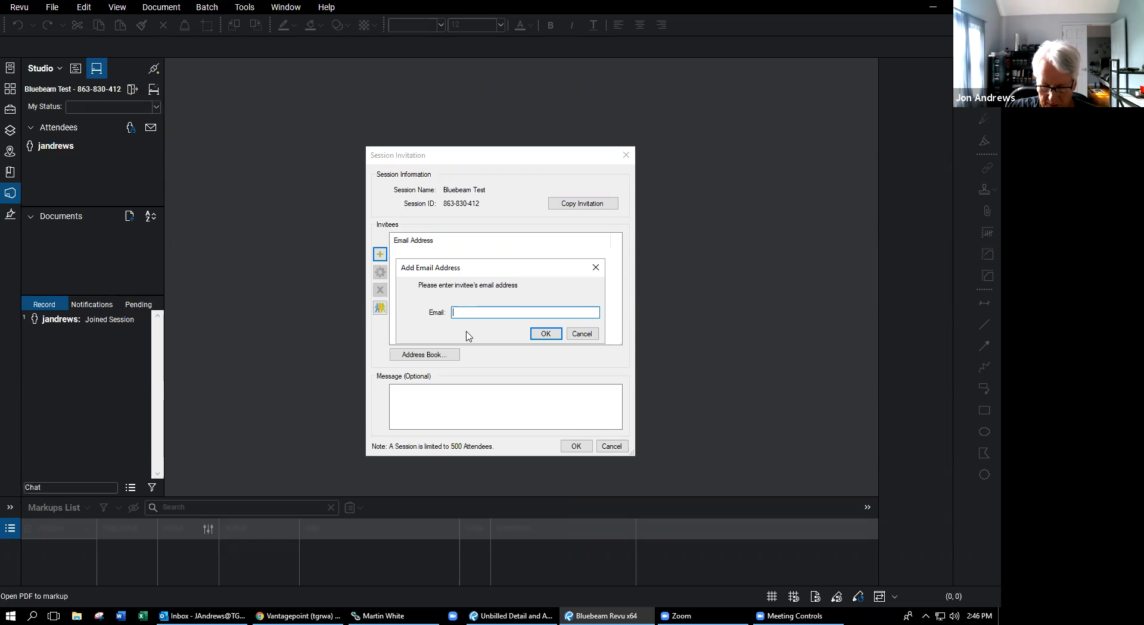
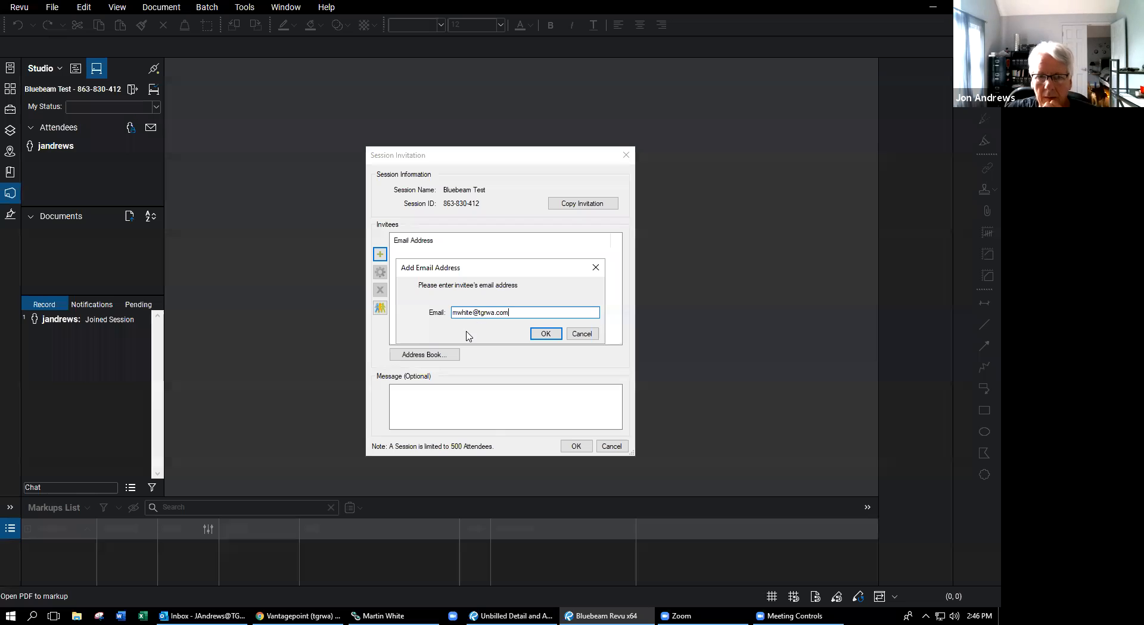
click(545, 334)
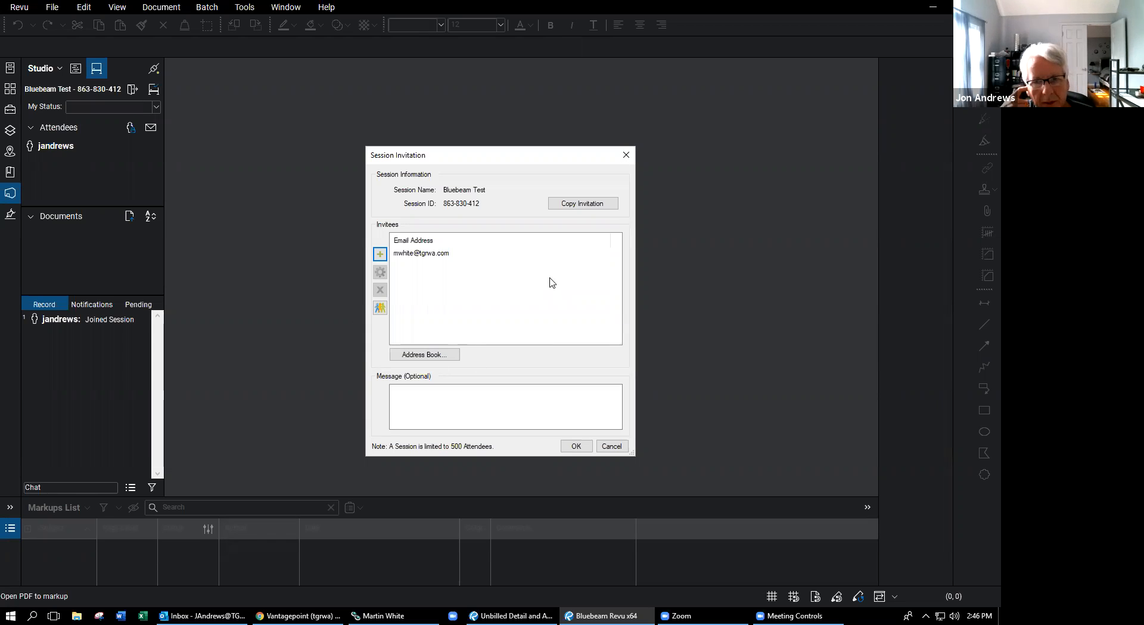
- Send the invitation with the message 'This is a sample session' and dismiss the confirmation
click(440, 389)
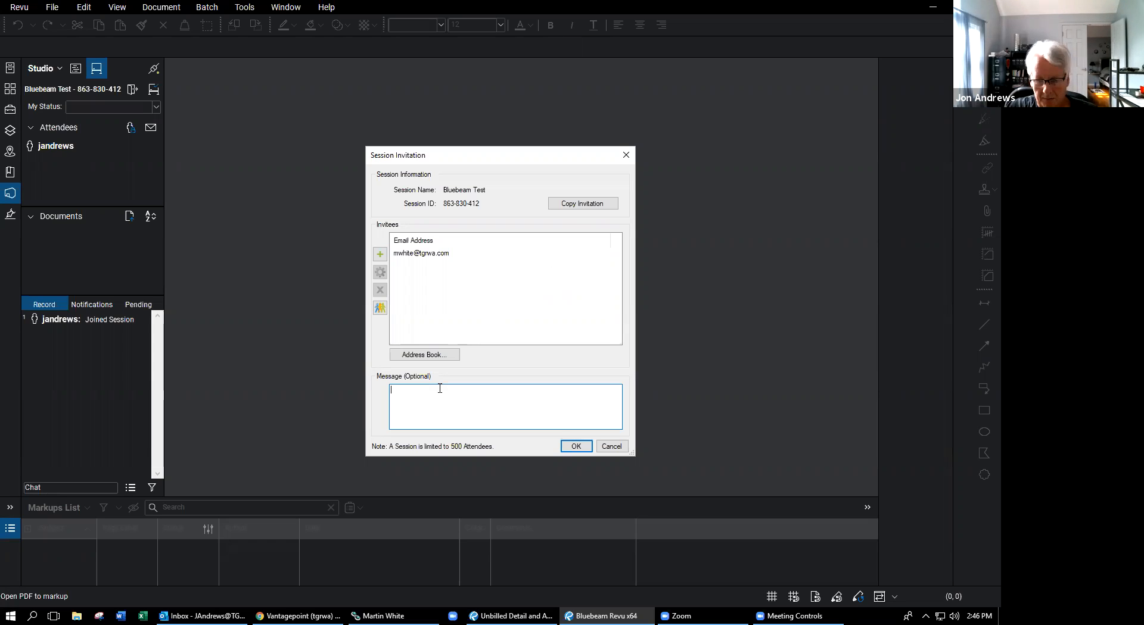
text(This is a)
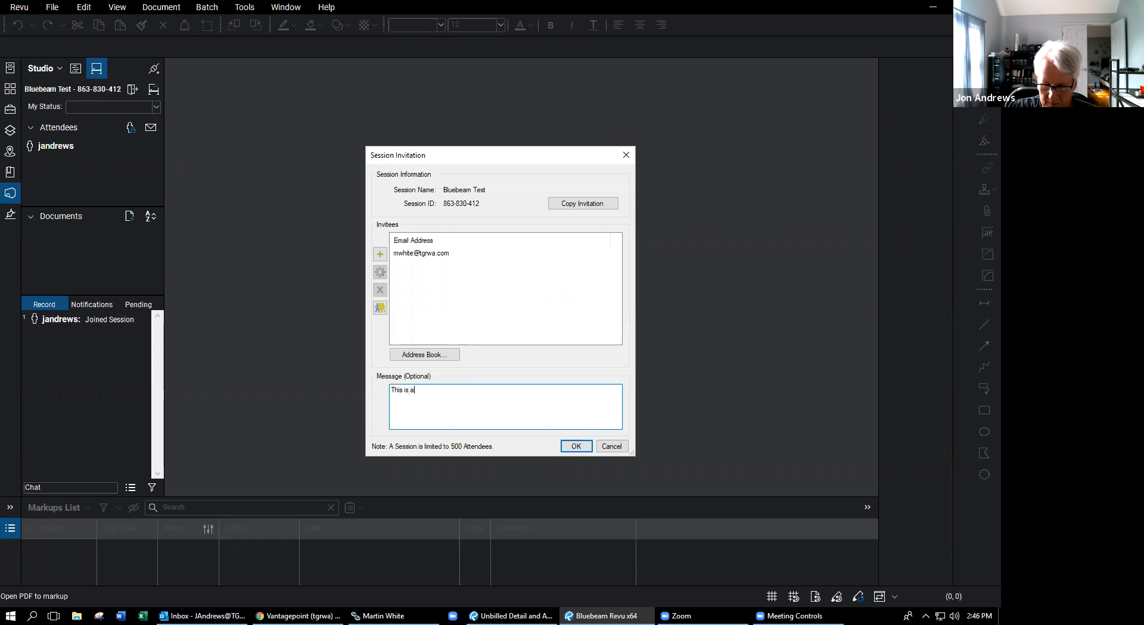
text( sample session.)
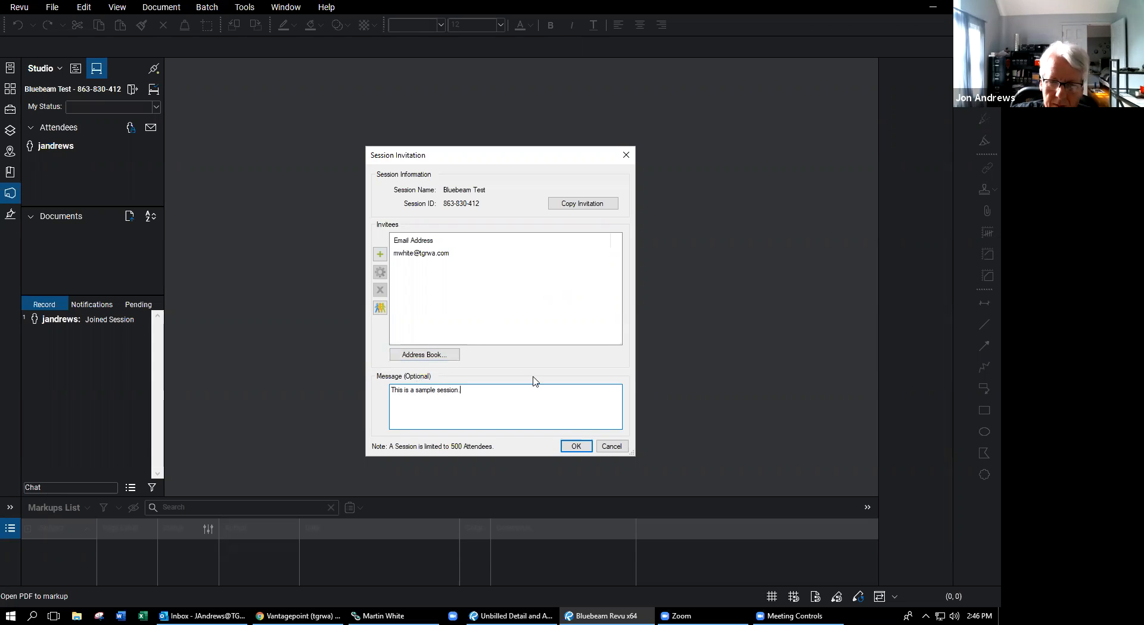
click(575, 448)
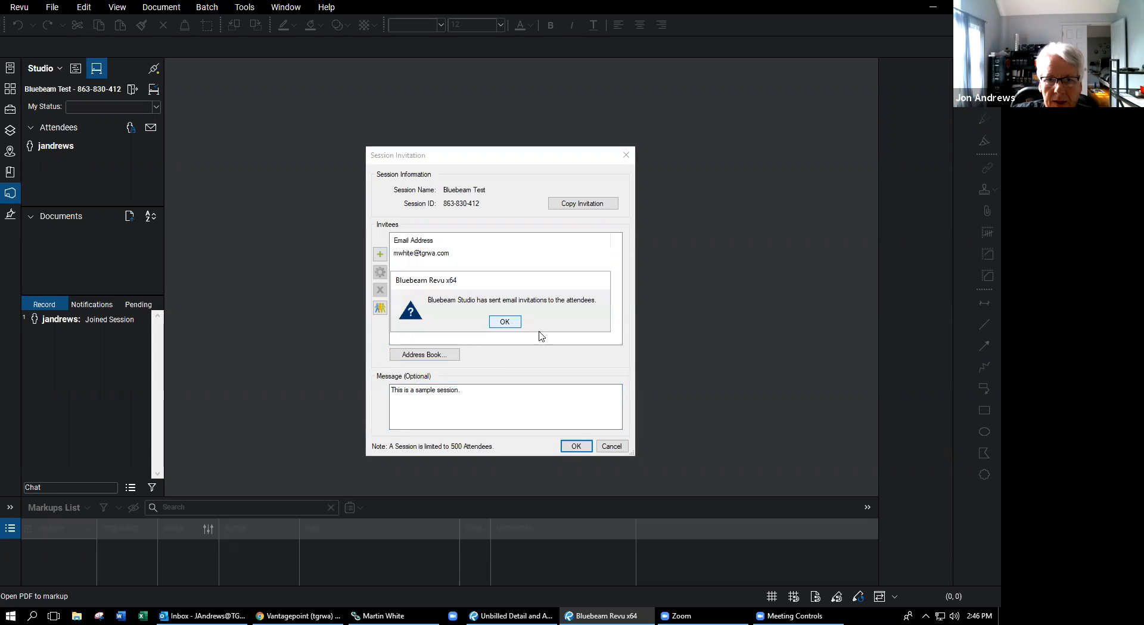
key(Return)
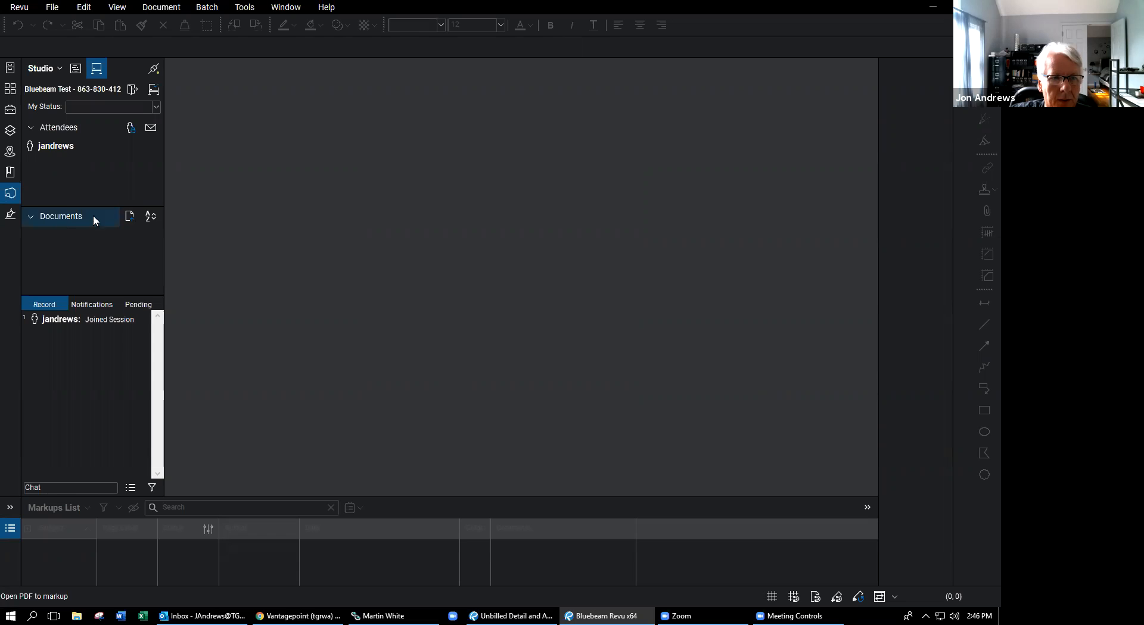
- Add '20102 - 2020.09.04 - Wehrli Progress Set.pdf' from the Desktop to the session documents
click(130, 217)
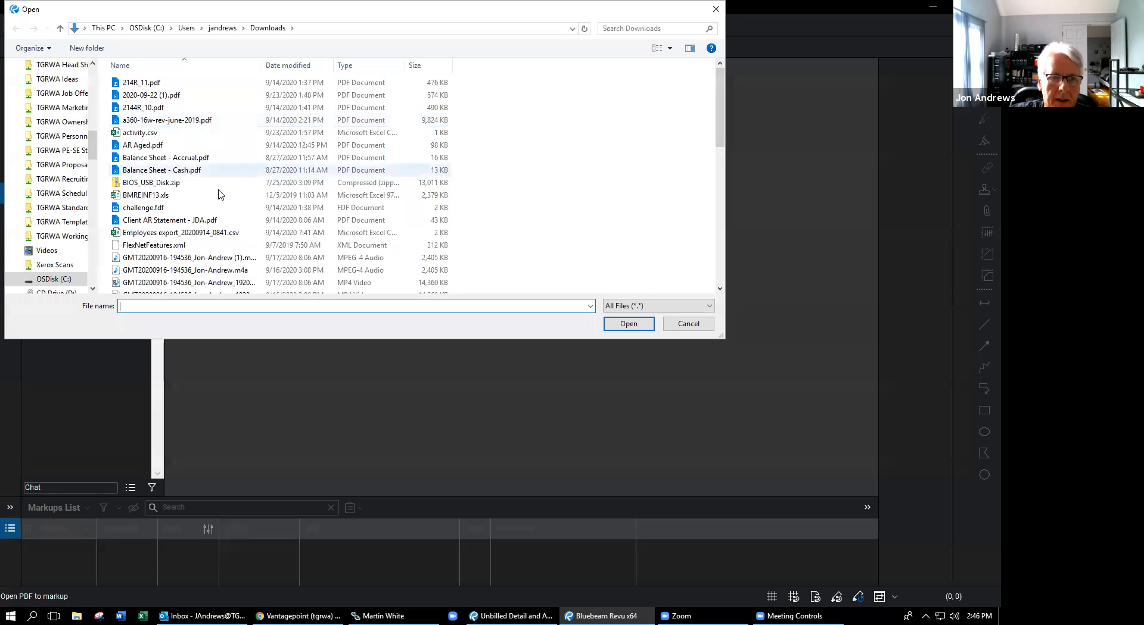
scroll(188, 169, down, 1)
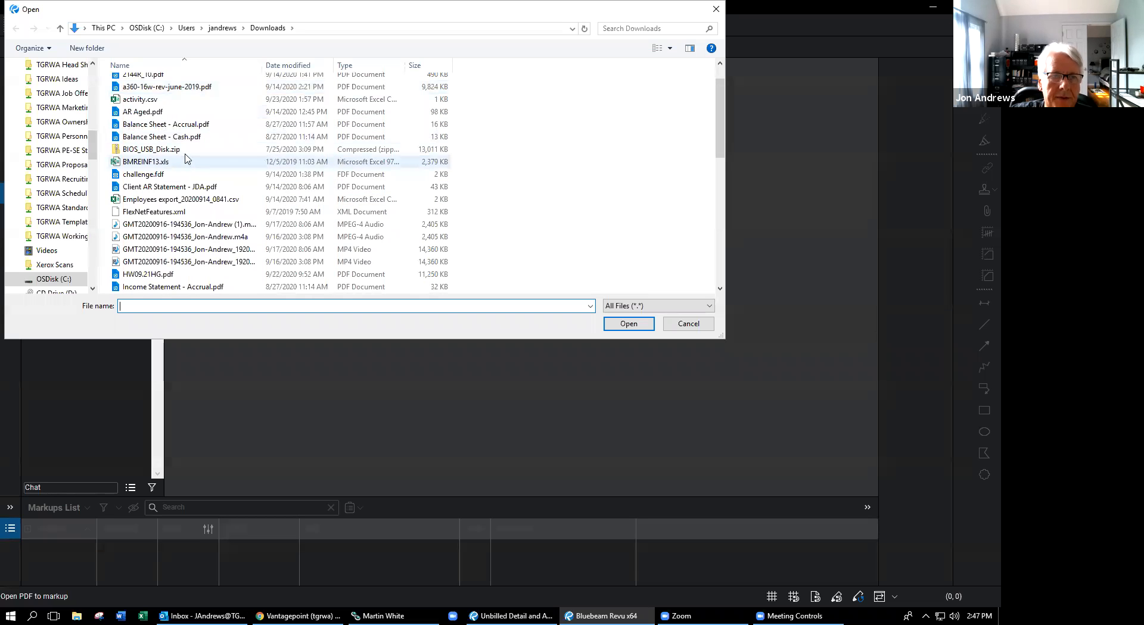
scroll(188, 166, up, 1)
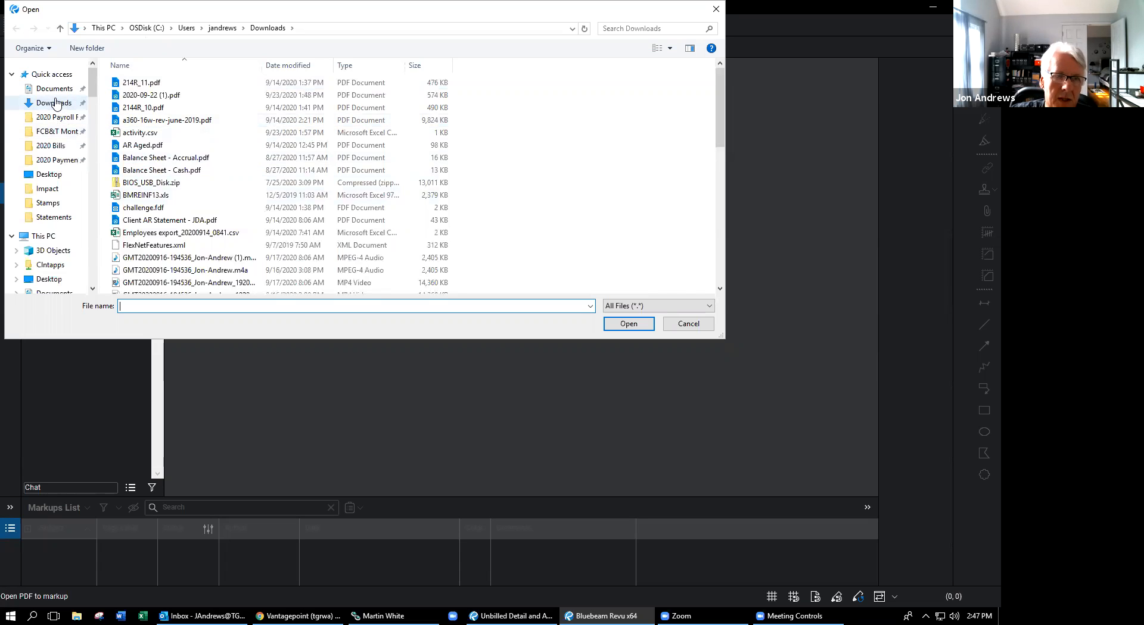
click(50, 174)
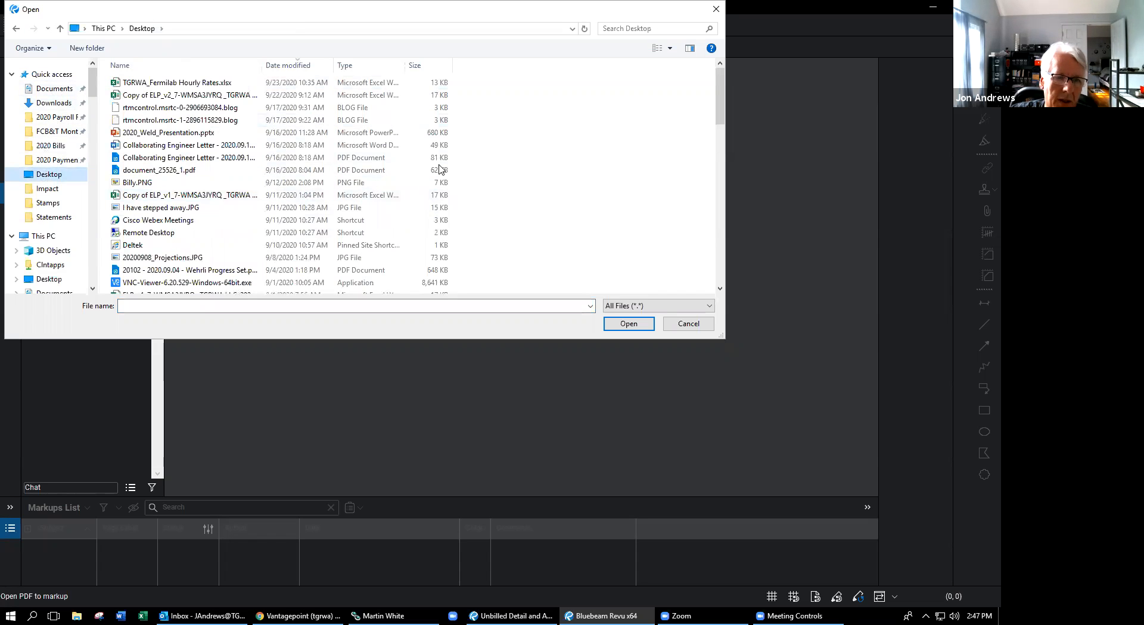
click(216, 270)
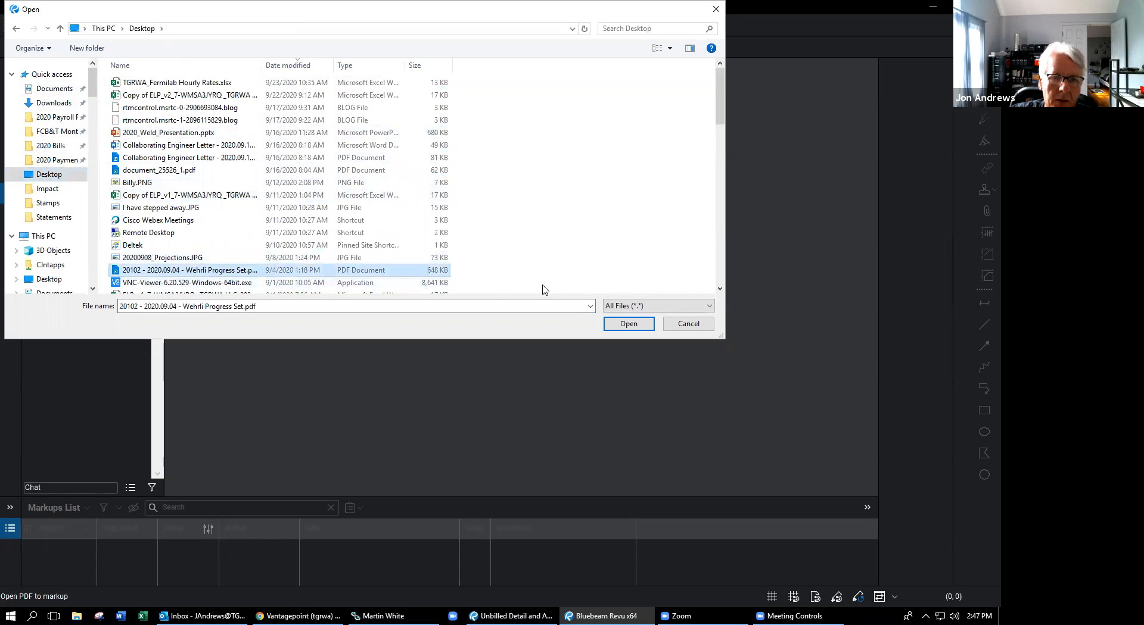
click(628, 325)
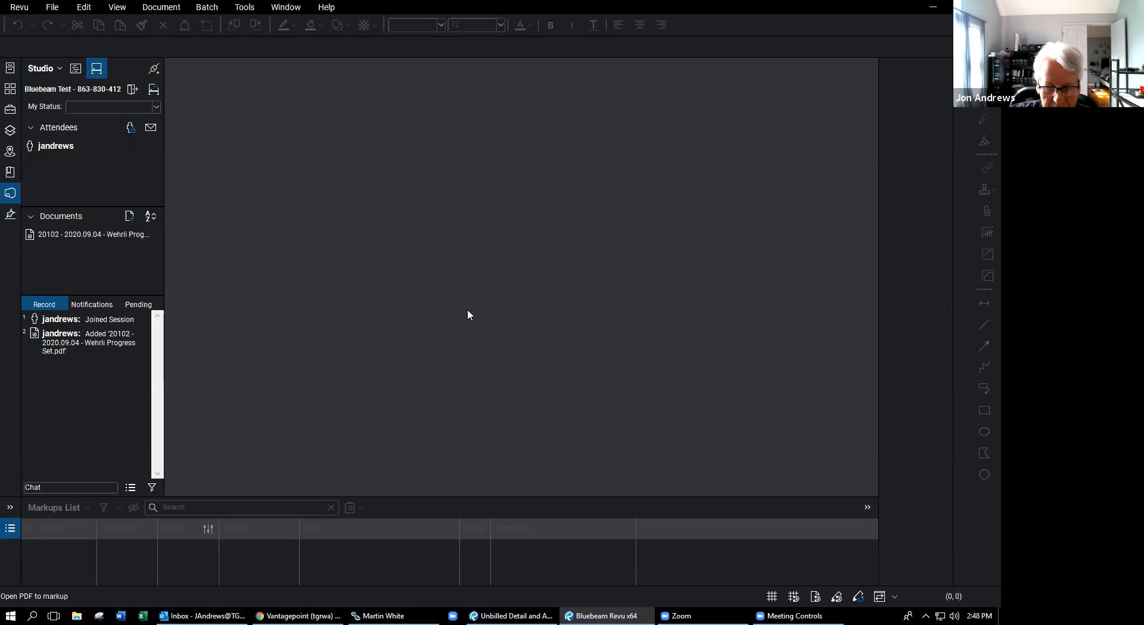
- Open the Wehrli Progress Set PDF from the session record to sheet S100A
double_click(95, 345)
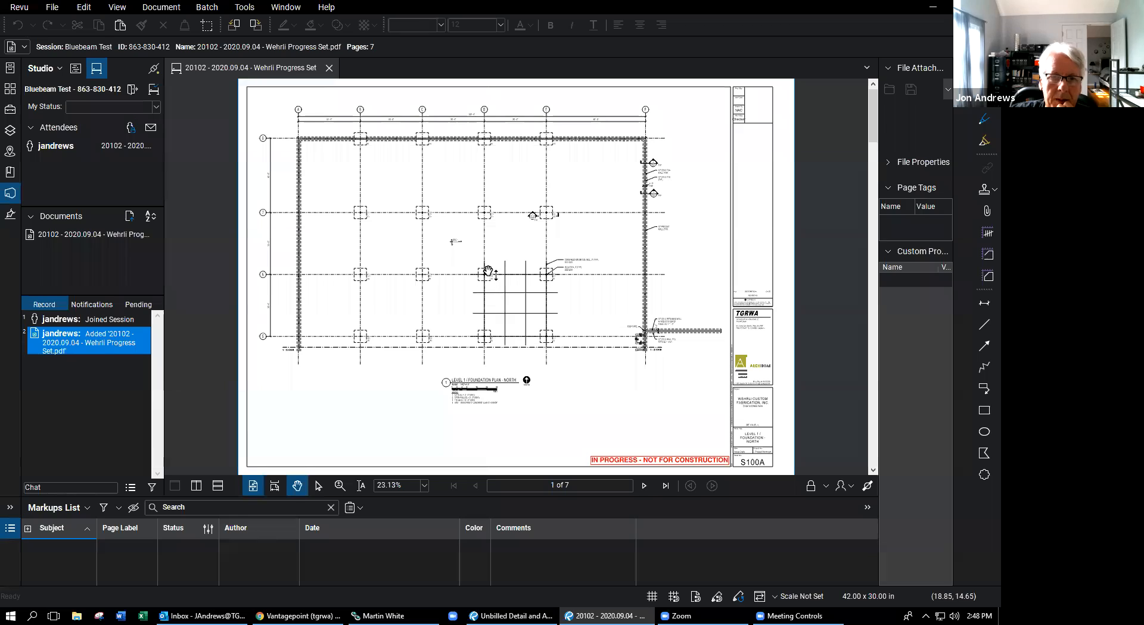
- Draw a Cloud+ callout around the plan title commenting 'Fix this', then enlarge the Markups List
click(245, 7)
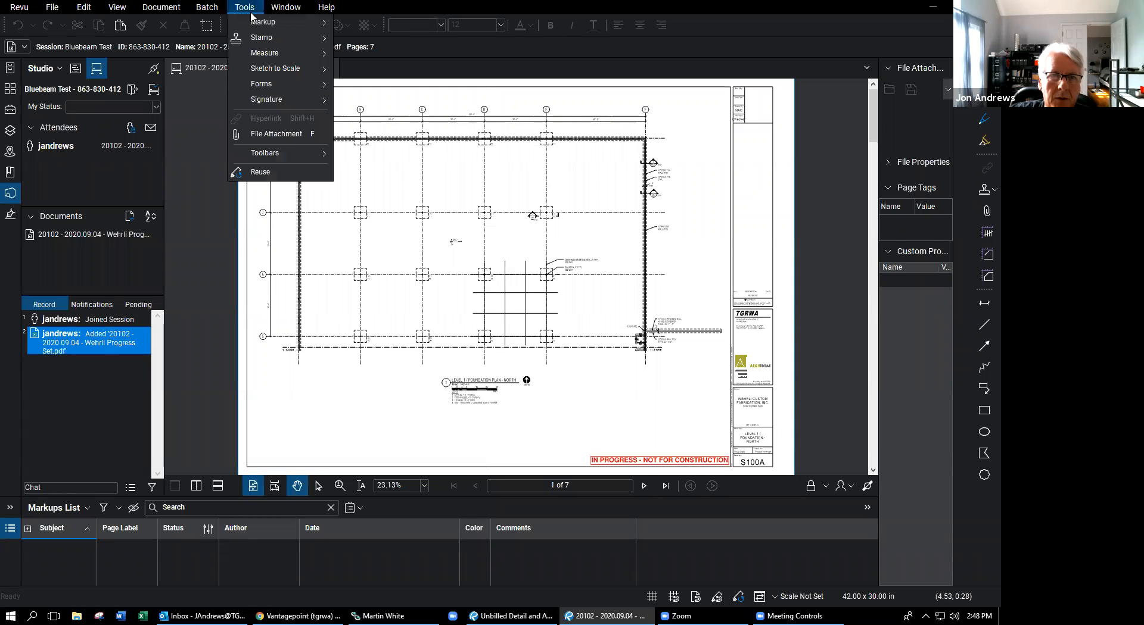
mouse_move(265, 26)
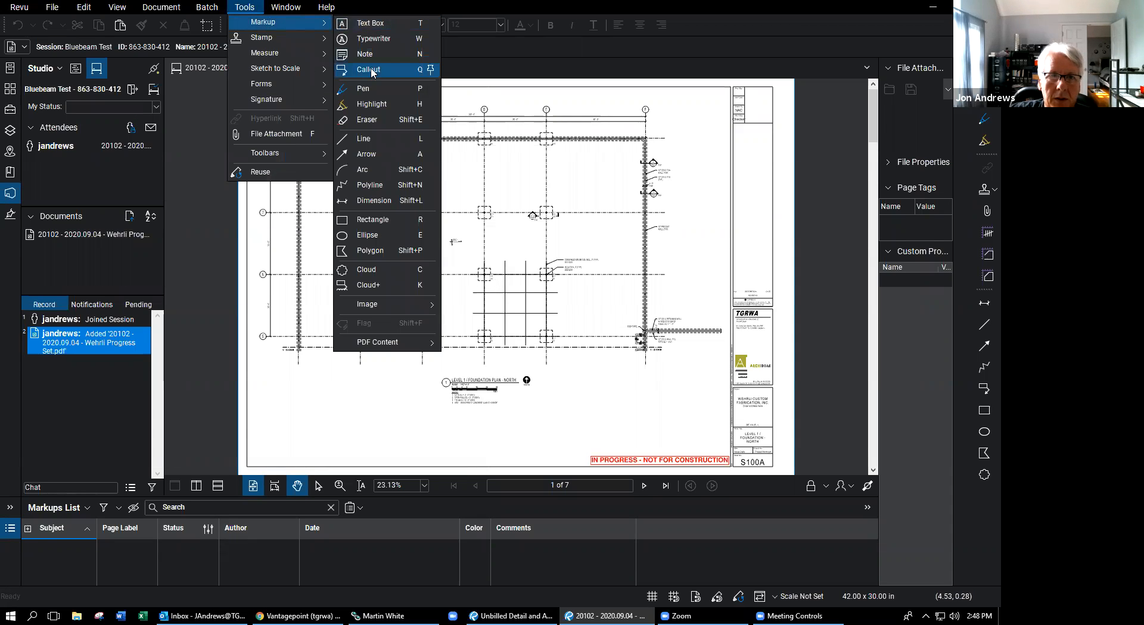
click(366, 285)
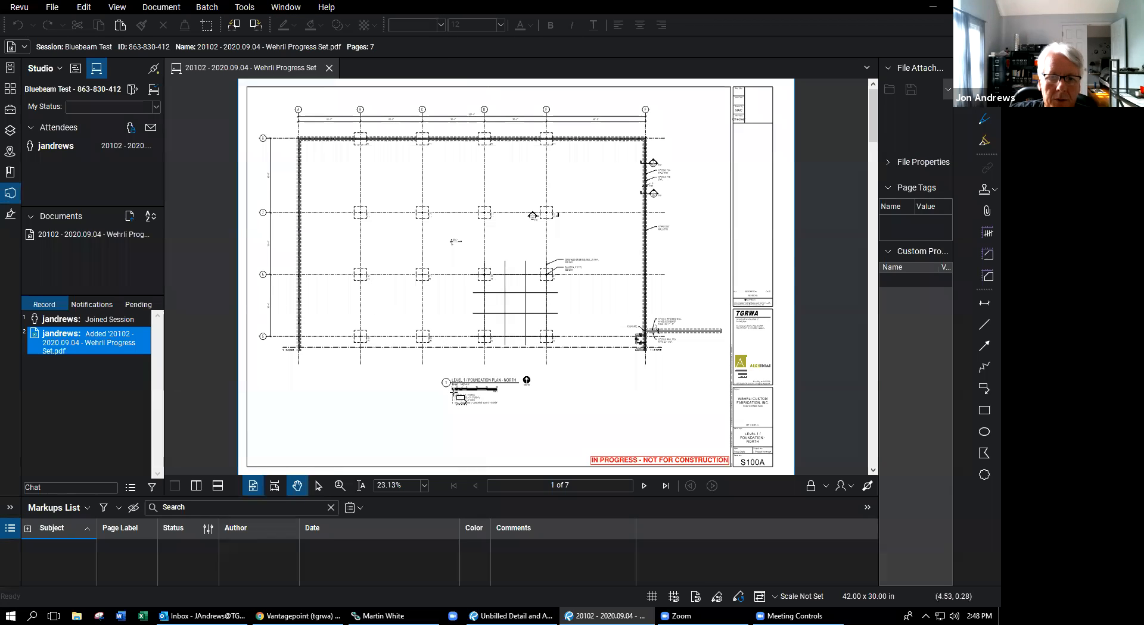
drag(439, 374, 547, 425)
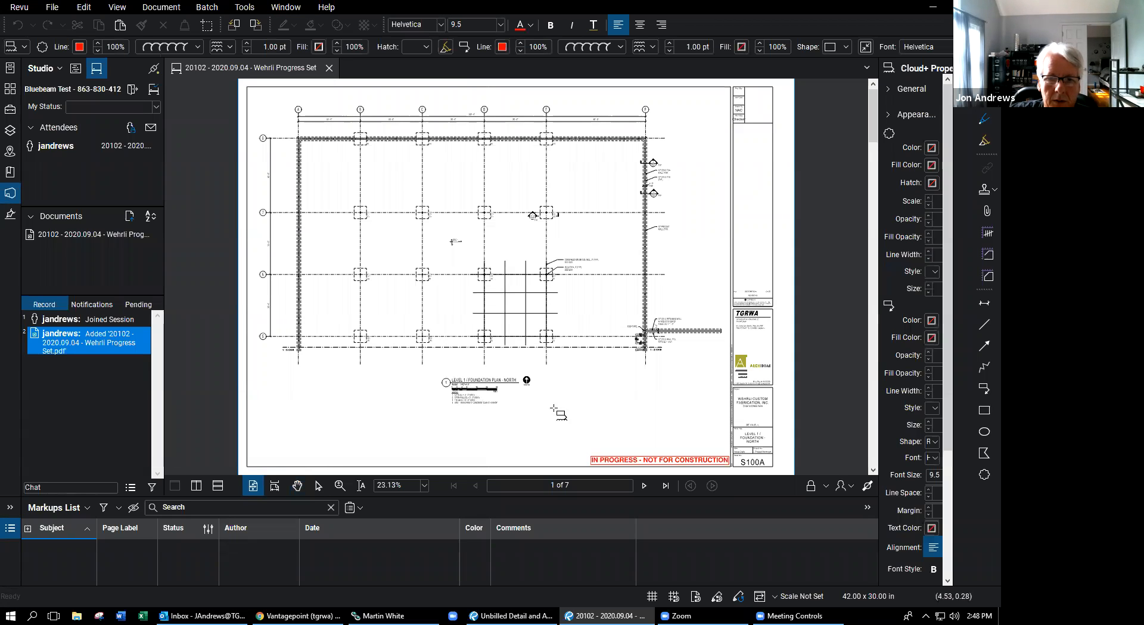
click(583, 386)
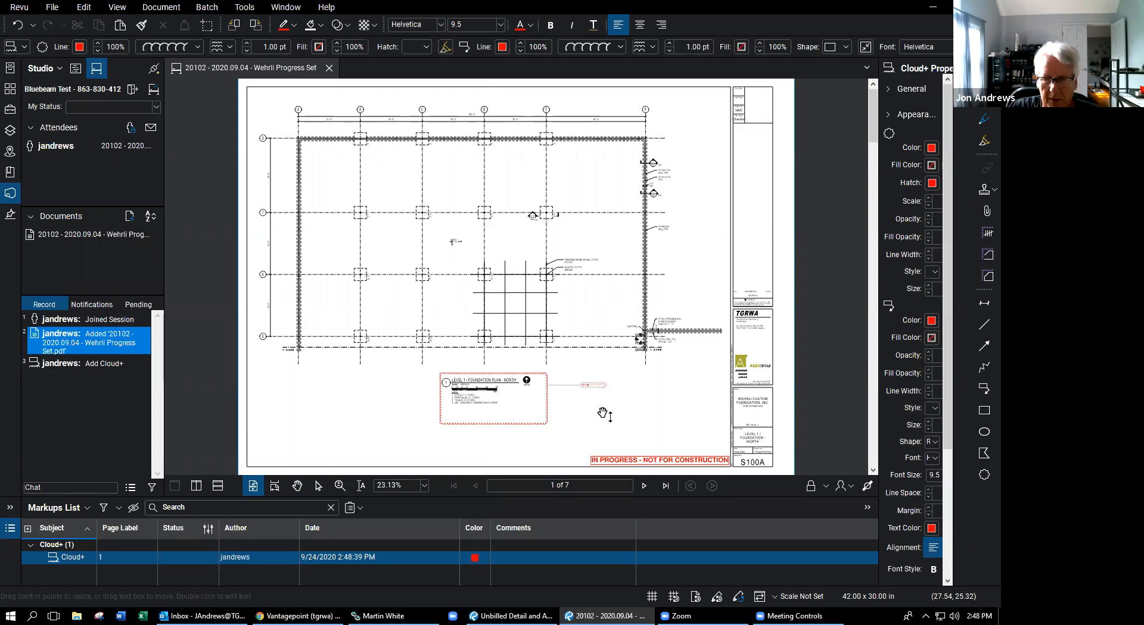
click(604, 415)
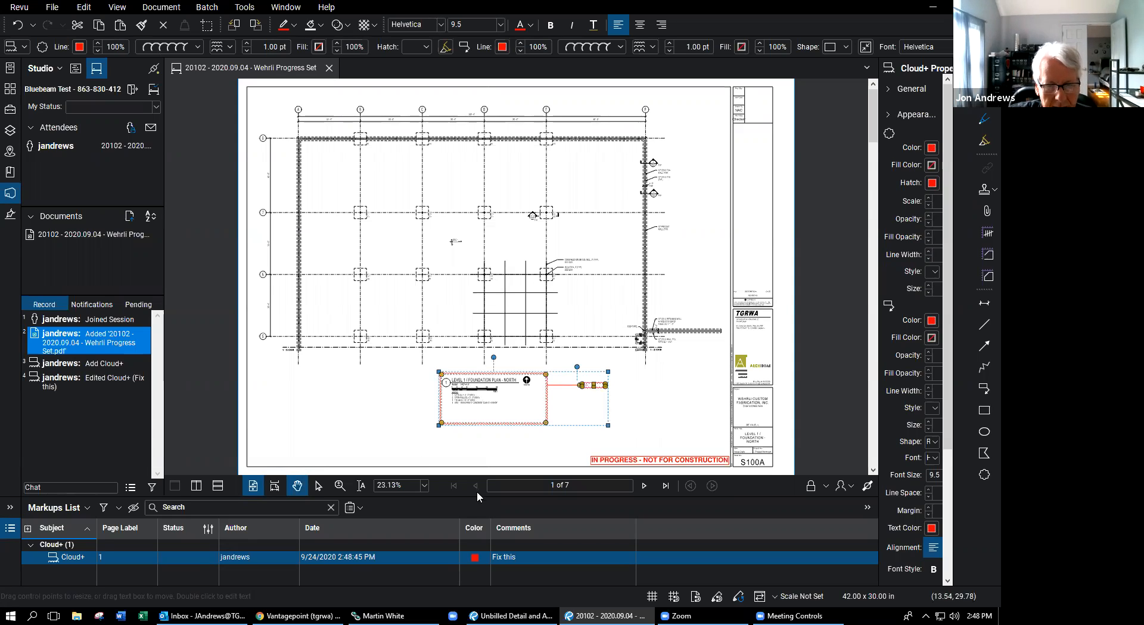
drag(479, 498, 479, 444)
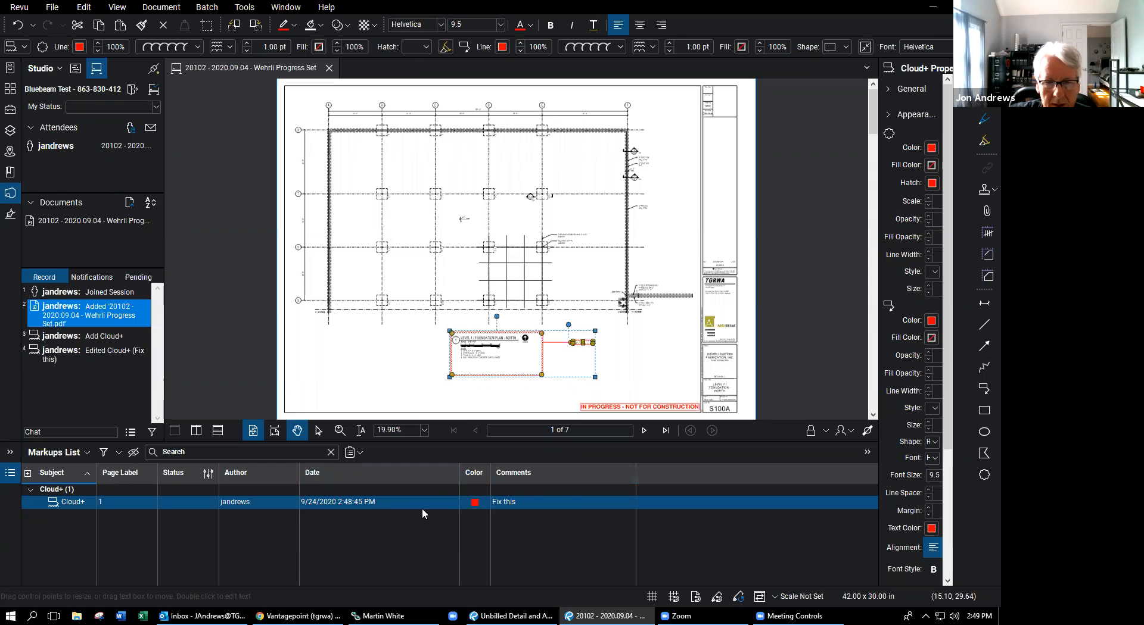
- Browse the Markups List filter, Summary and column options, showing Subject and Page Label columns
click(118, 454)
click(356, 454)
click(87, 454)
click(87, 454)
click(87, 454)
mouse_move(87, 474)
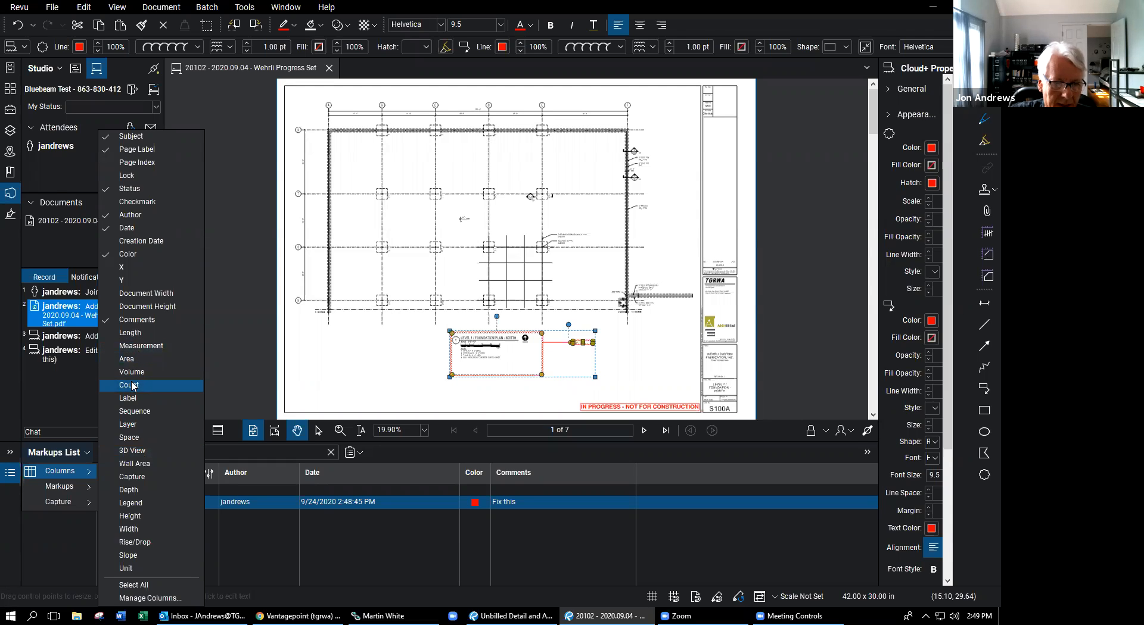
click(267, 541)
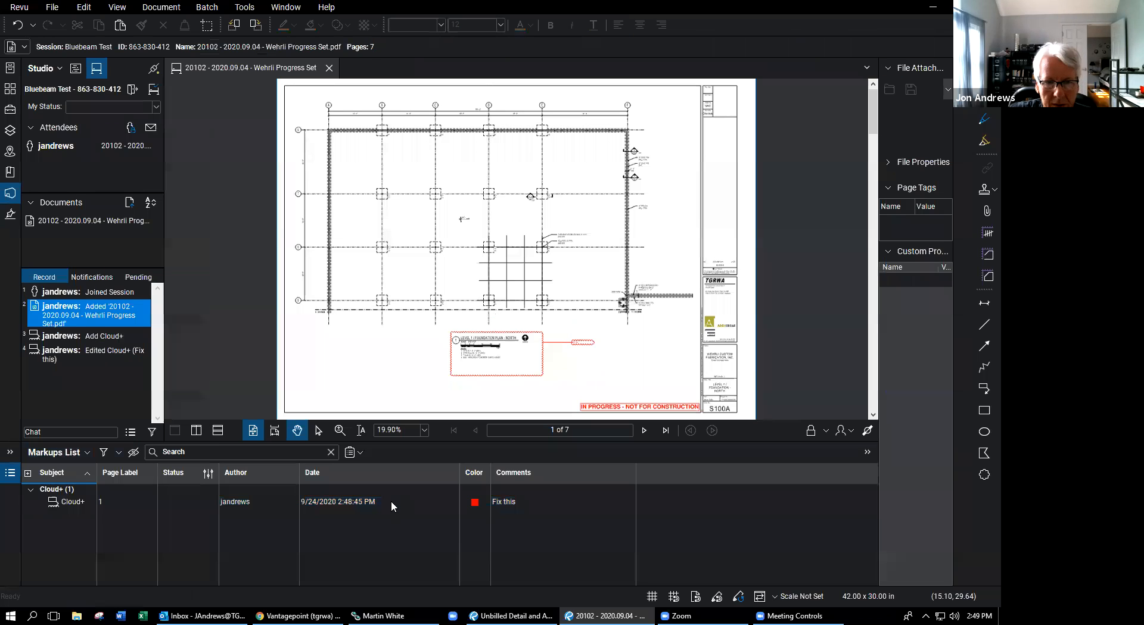
- Copy the 'Fix this' cloud callout and paste a second copy higher on the floor plan
right_click(547, 344)
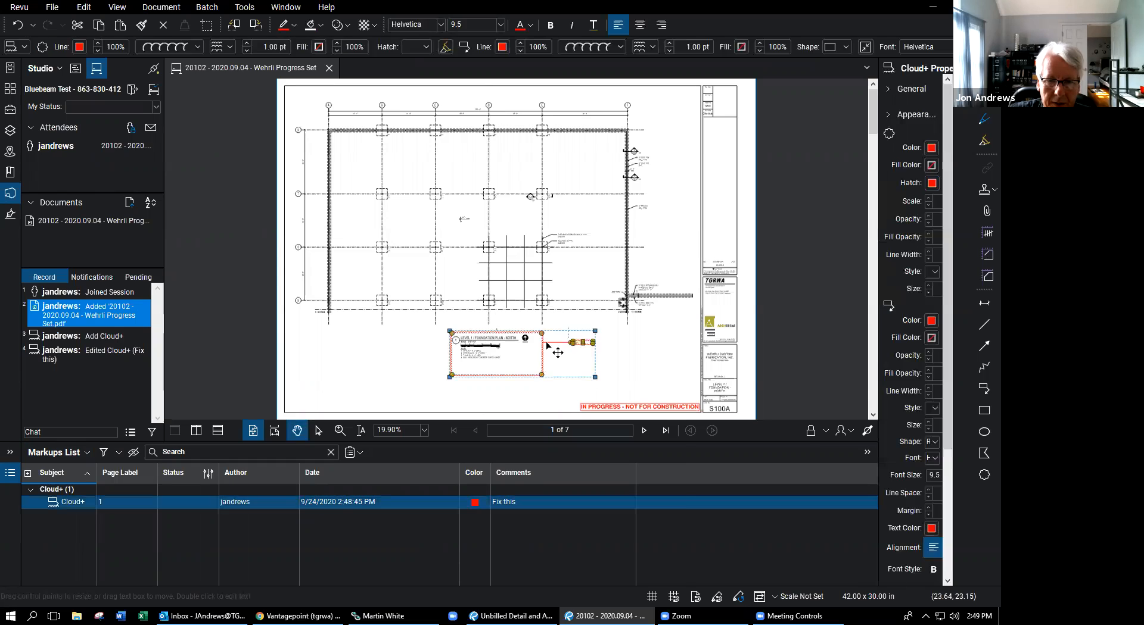
click(582, 259)
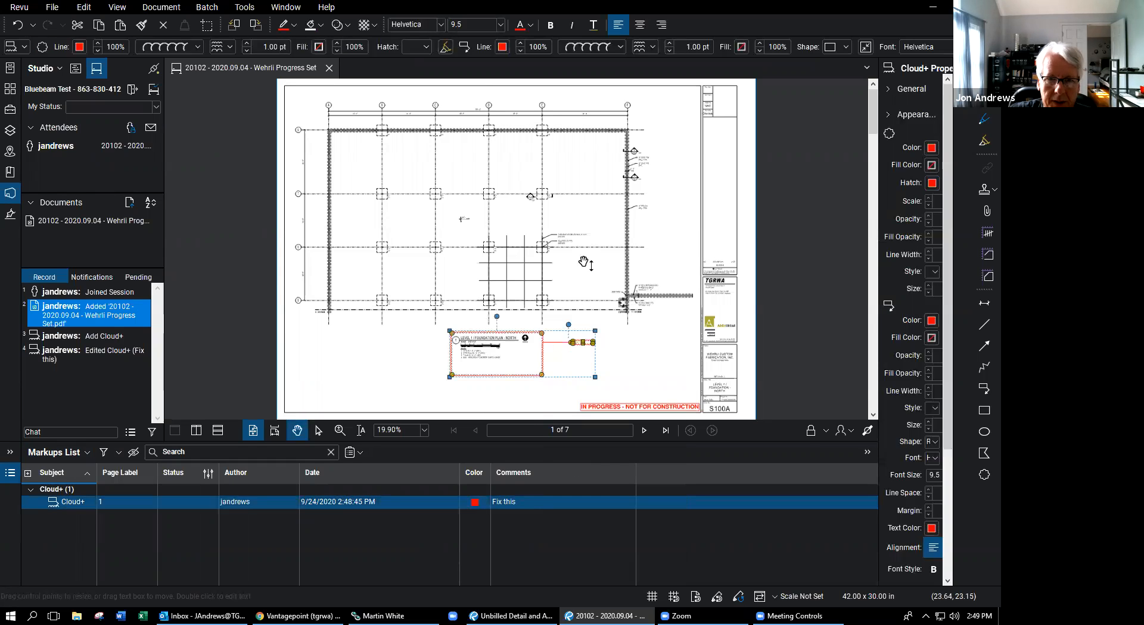
right_click(421, 220)
click(454, 231)
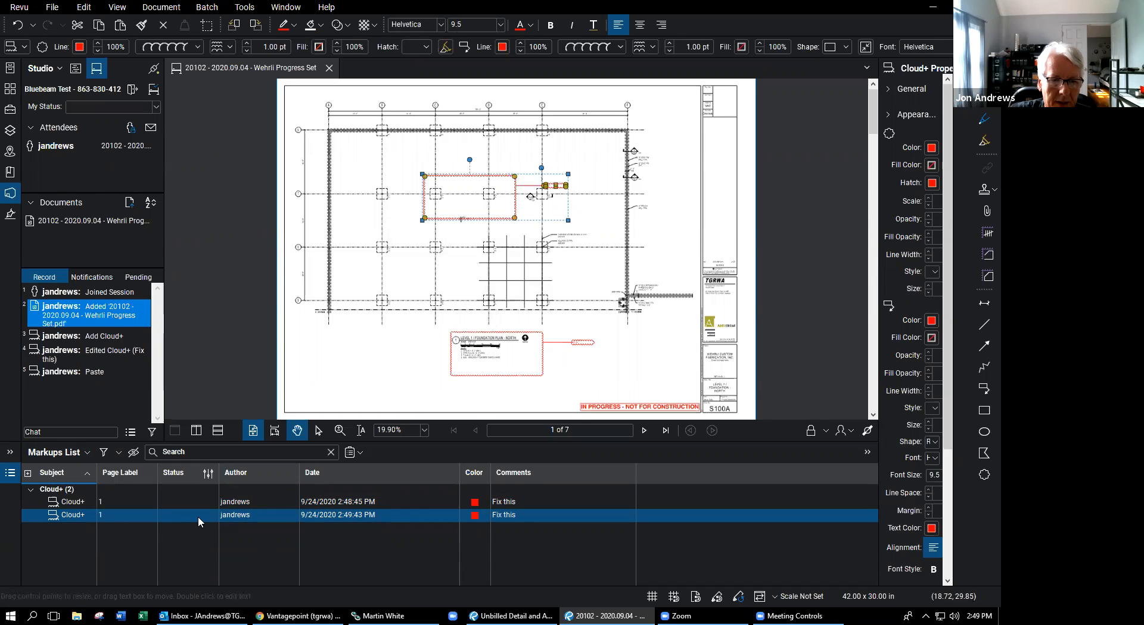
click(203, 502)
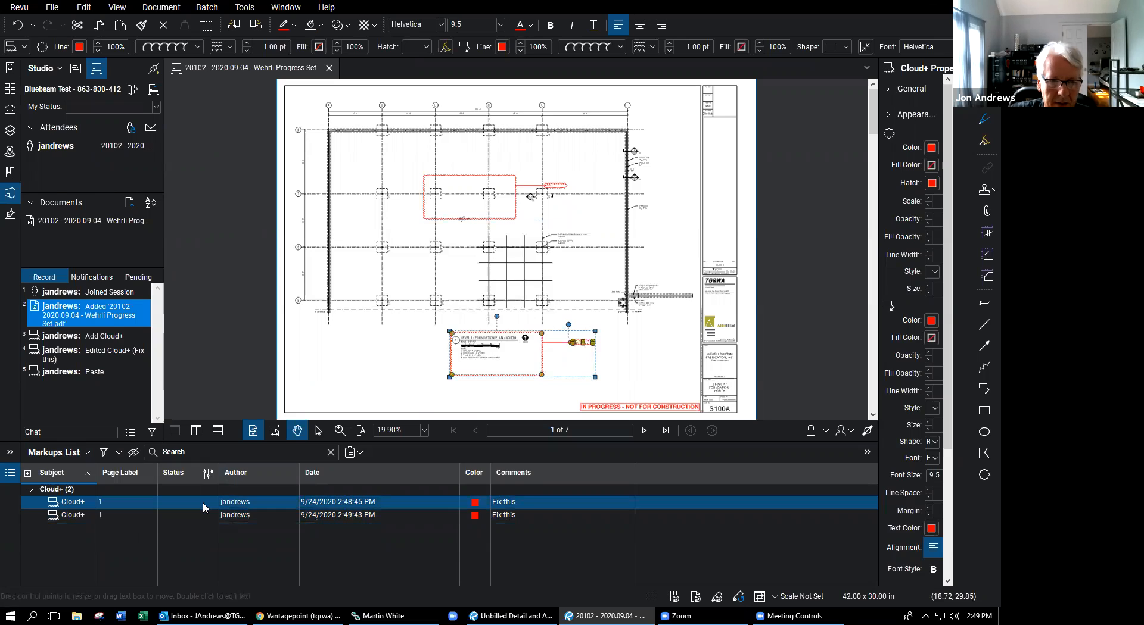
- Set the original cloud's status to Accepted and widen the Status column
right_click(203, 502)
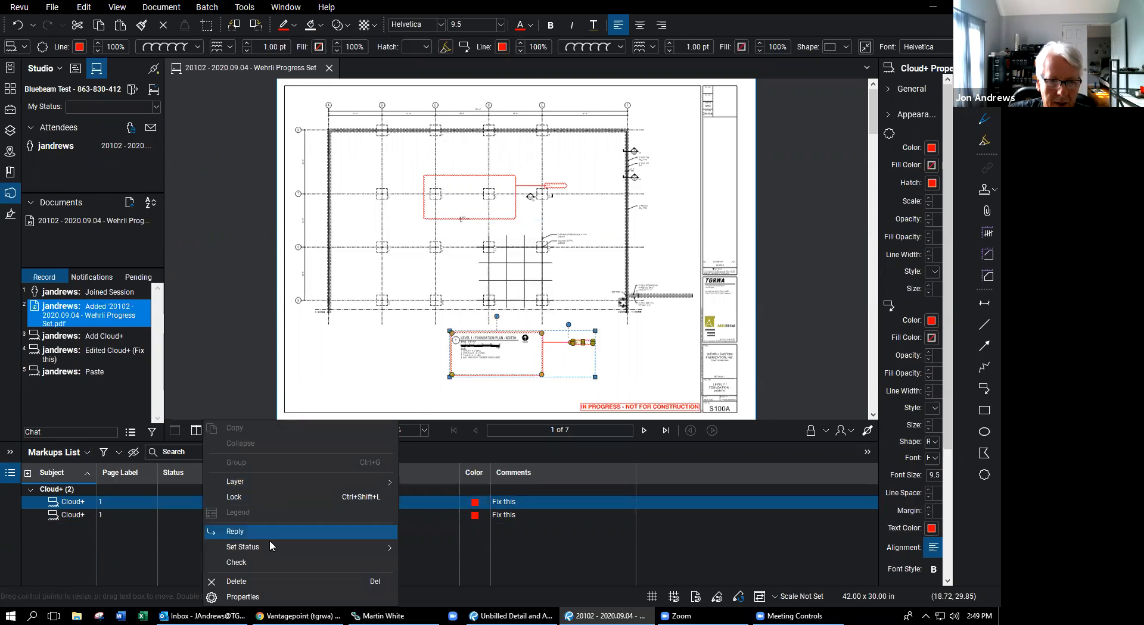
mouse_move(270, 542)
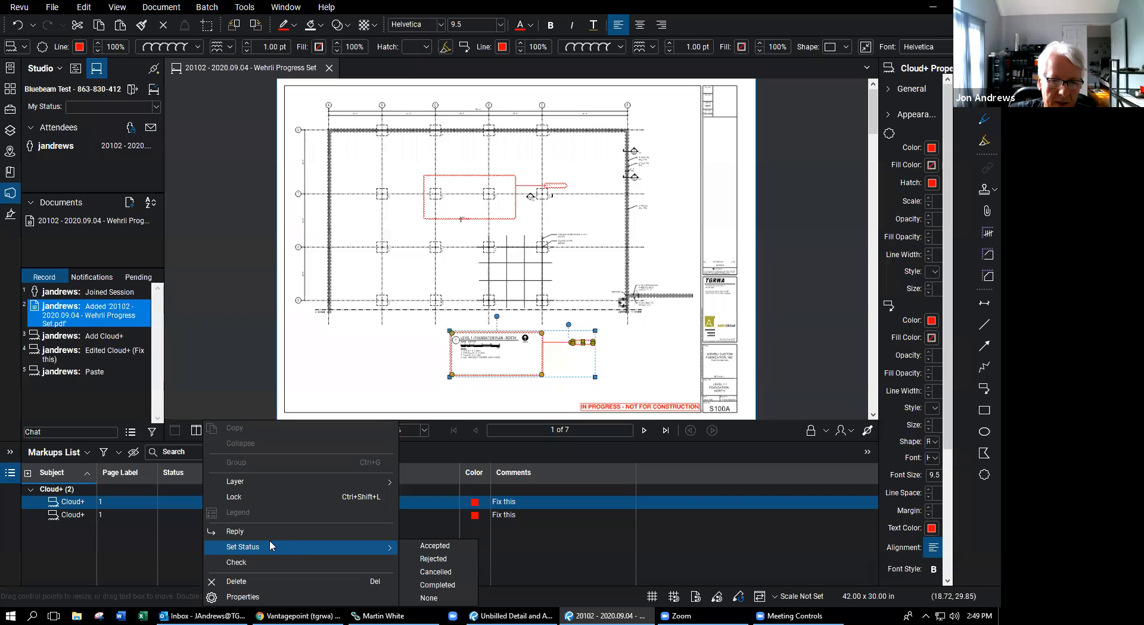
click(441, 549)
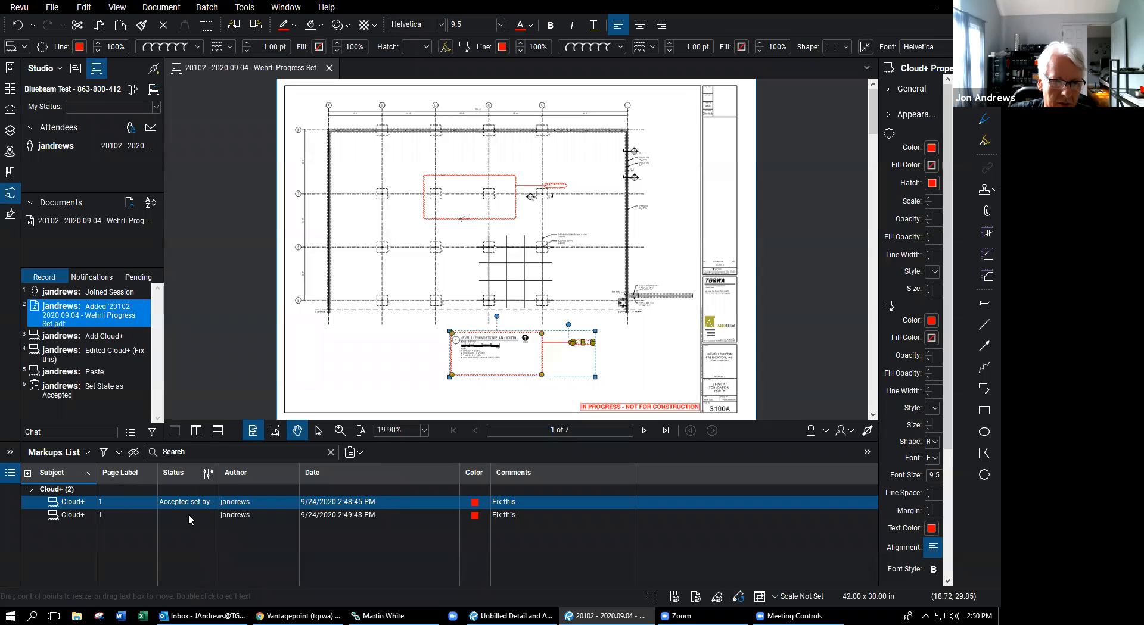
drag(218, 473, 287, 474)
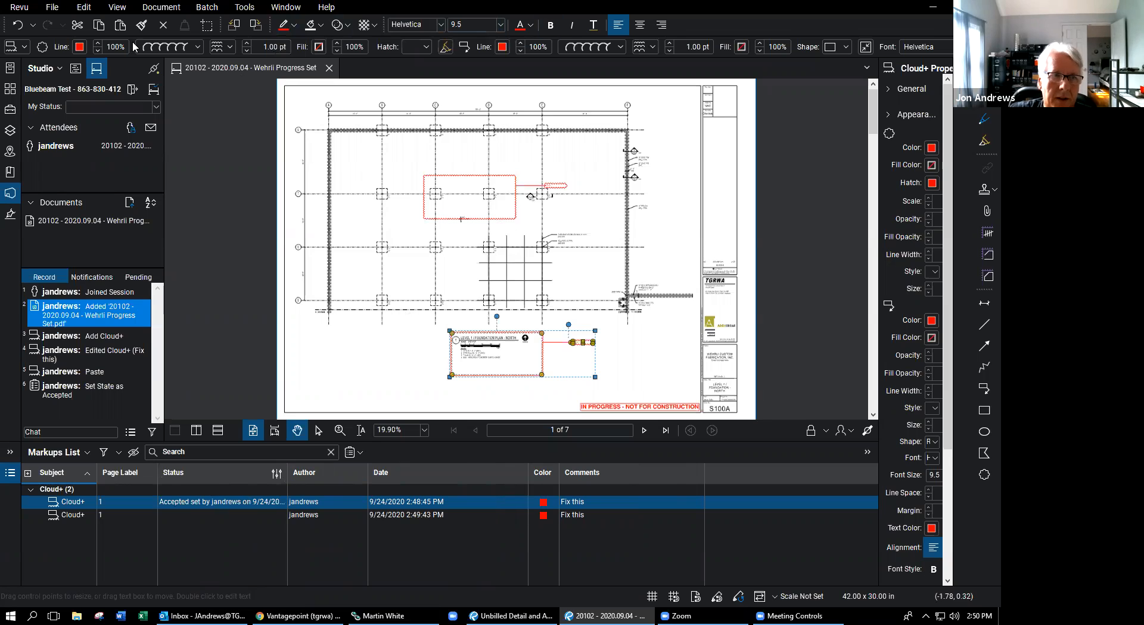
- Draw a yellow highlight across the upper cloud, then close the Wehrli Progress Set PDF
click(245, 9)
mouse_move(313, 25)
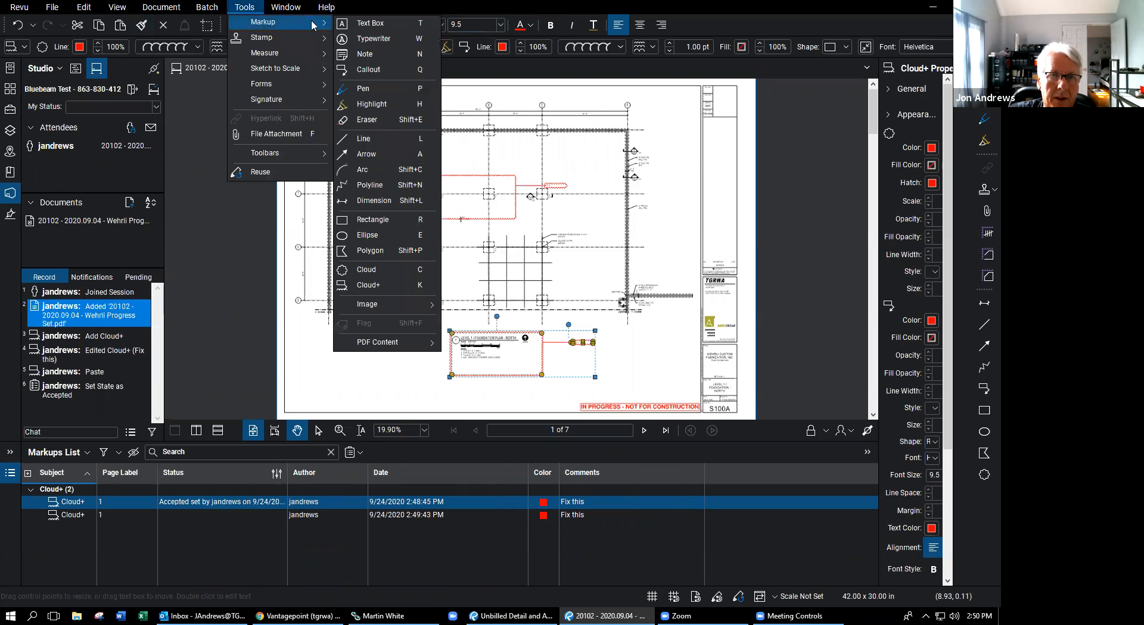
click(371, 105)
drag(423, 219, 513, 172)
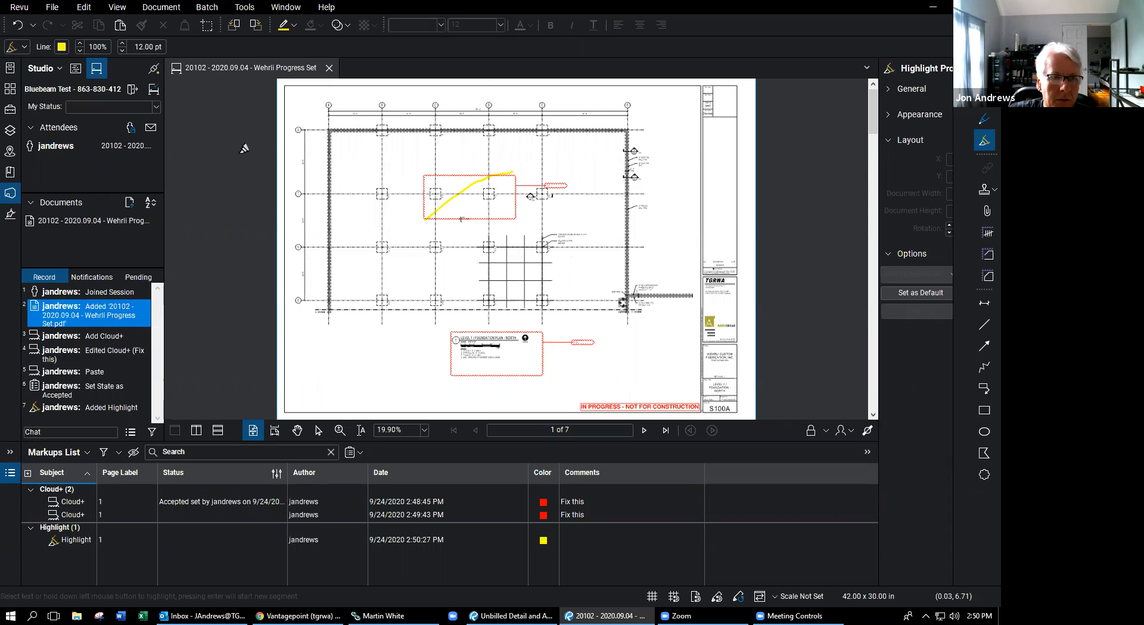
click(329, 68)
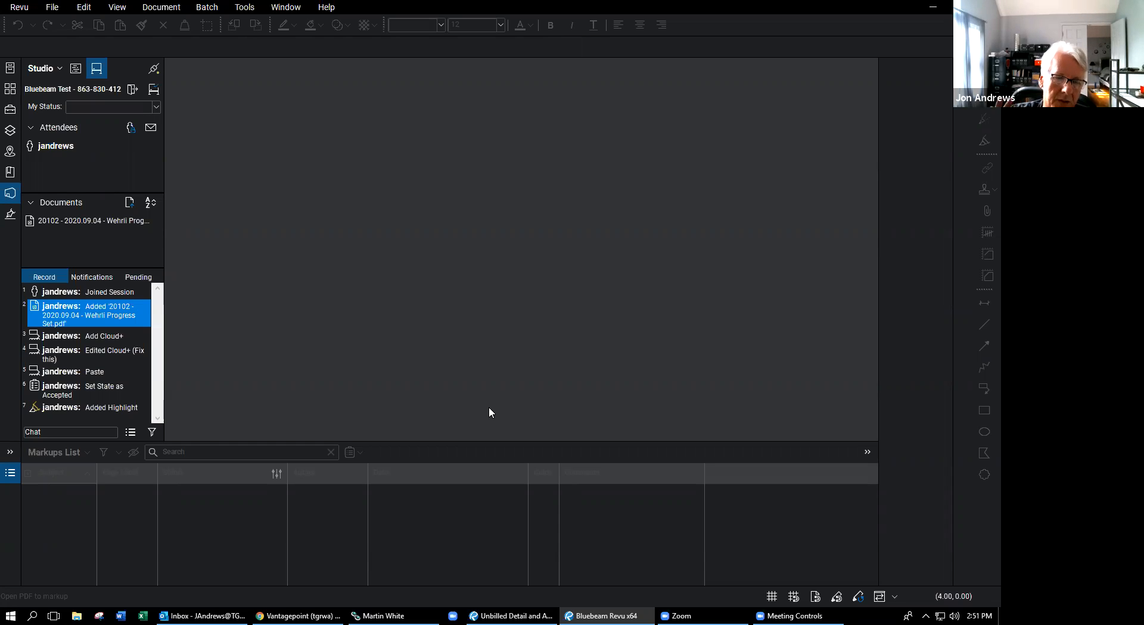
- Switch to the session Notifications, then open and dismiss the Revu menu without changes
click(93, 276)
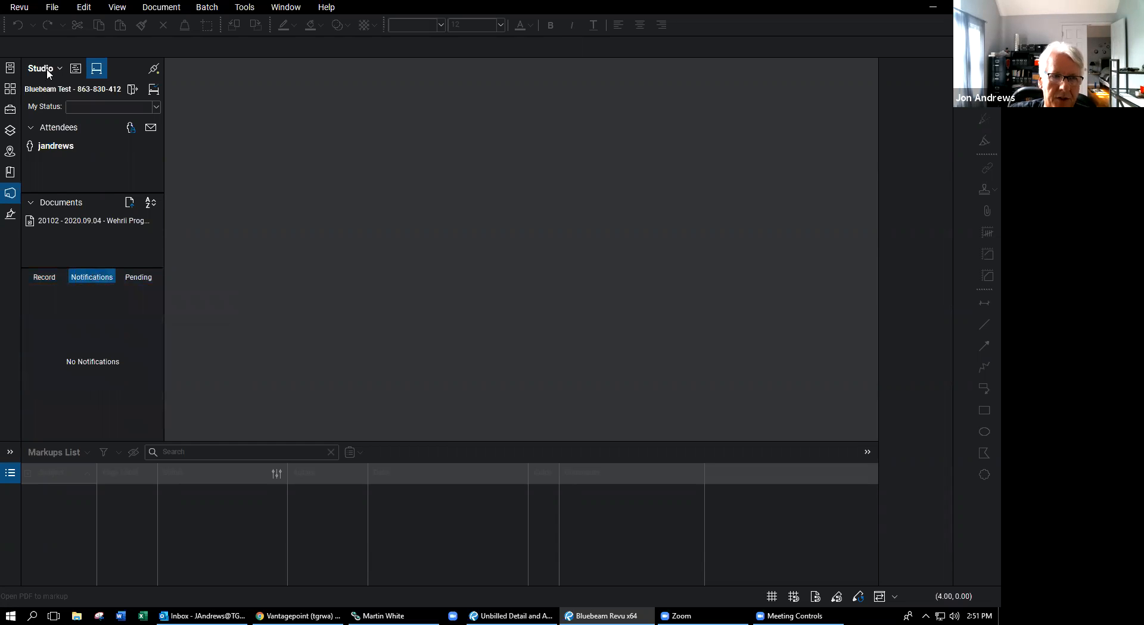
click(19, 7)
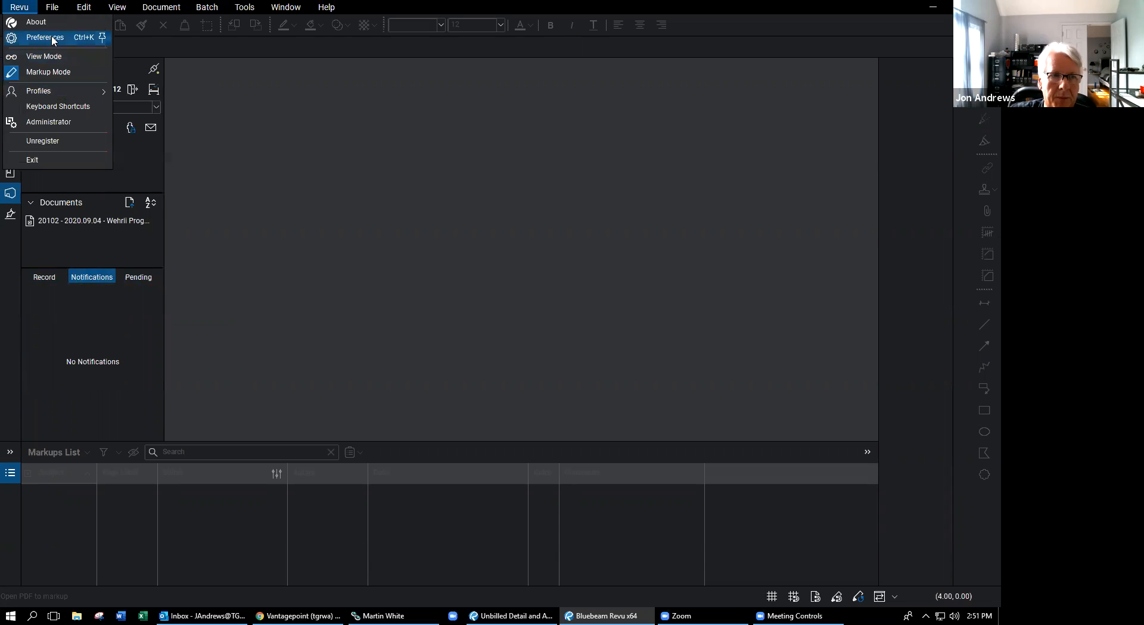
click(475, 278)
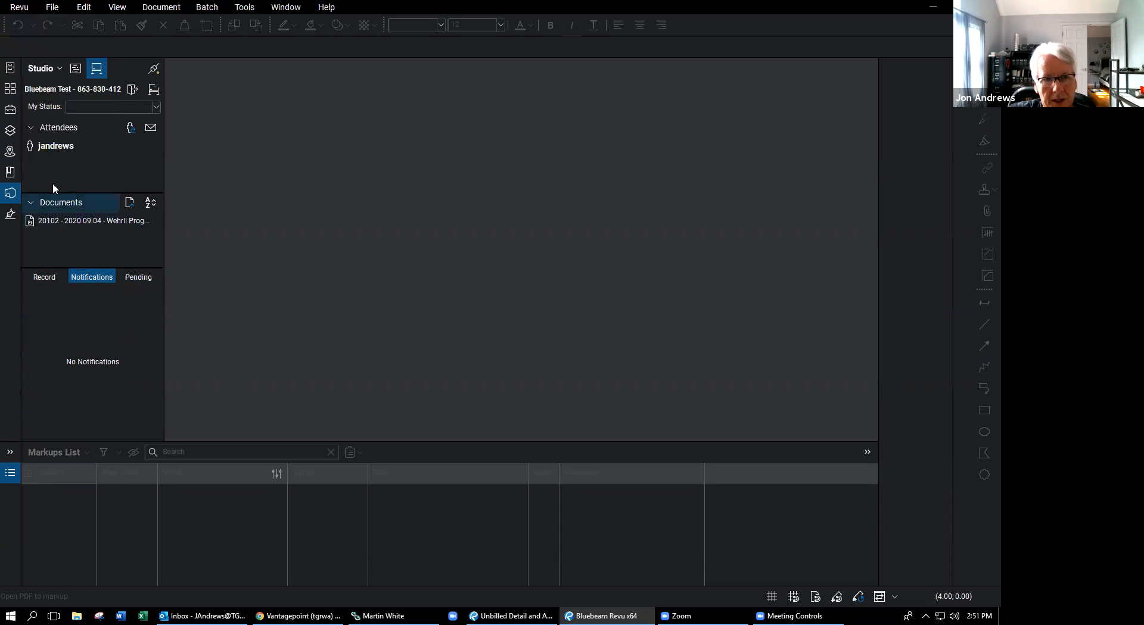
- Reopen the Wehrli Progress Set PDF from the Studio Documents list
mouse_move(115, 221)
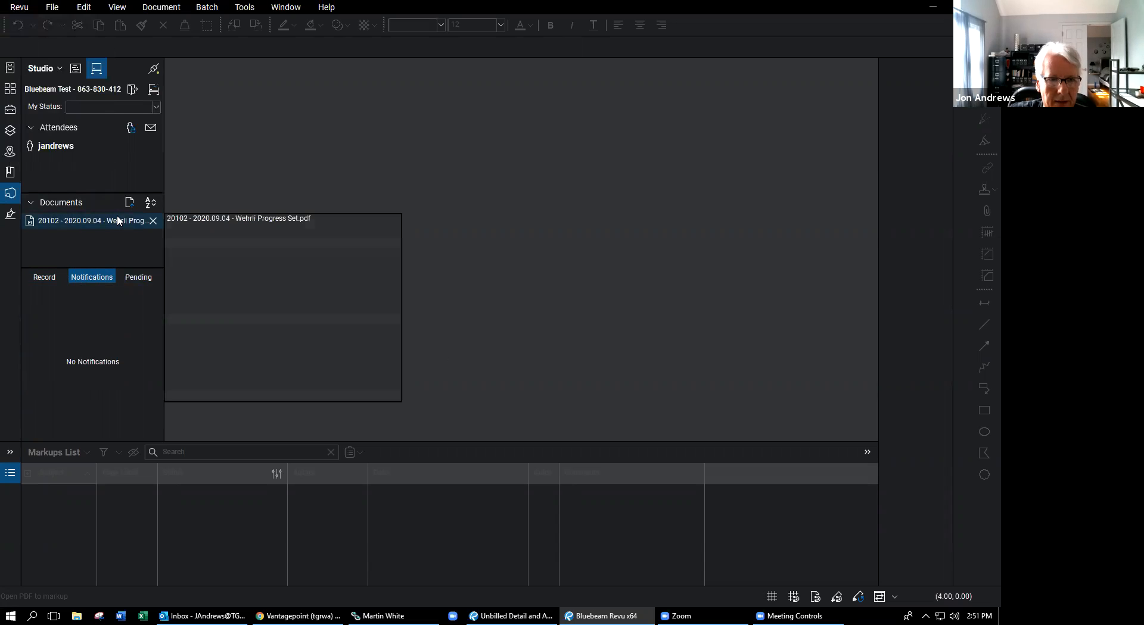
double_click(106, 220)
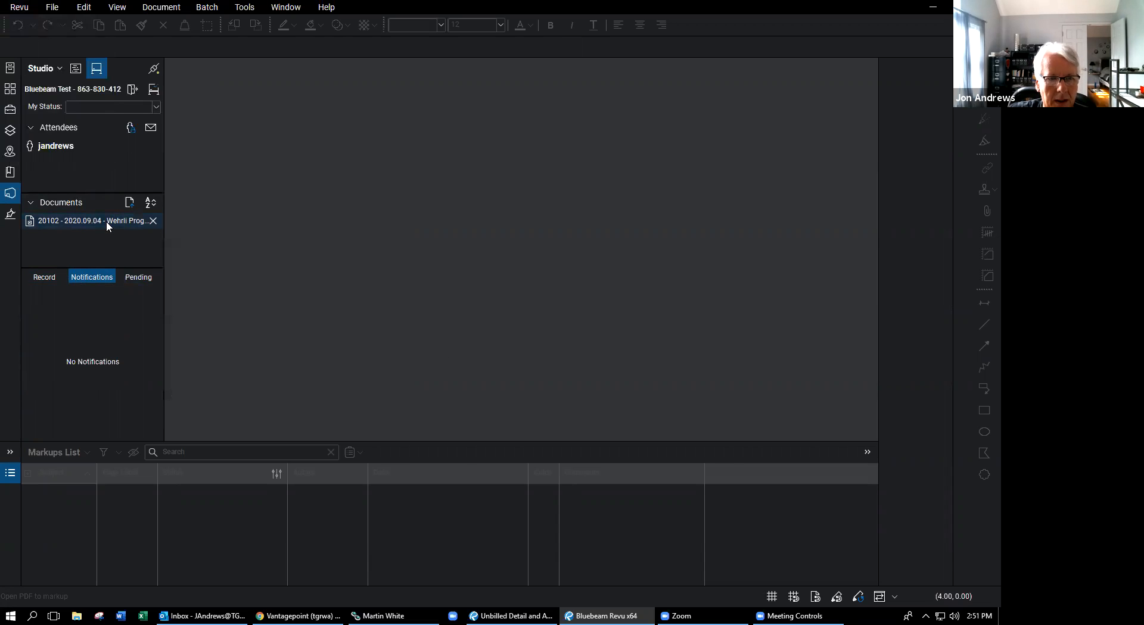
right_click(106, 221)
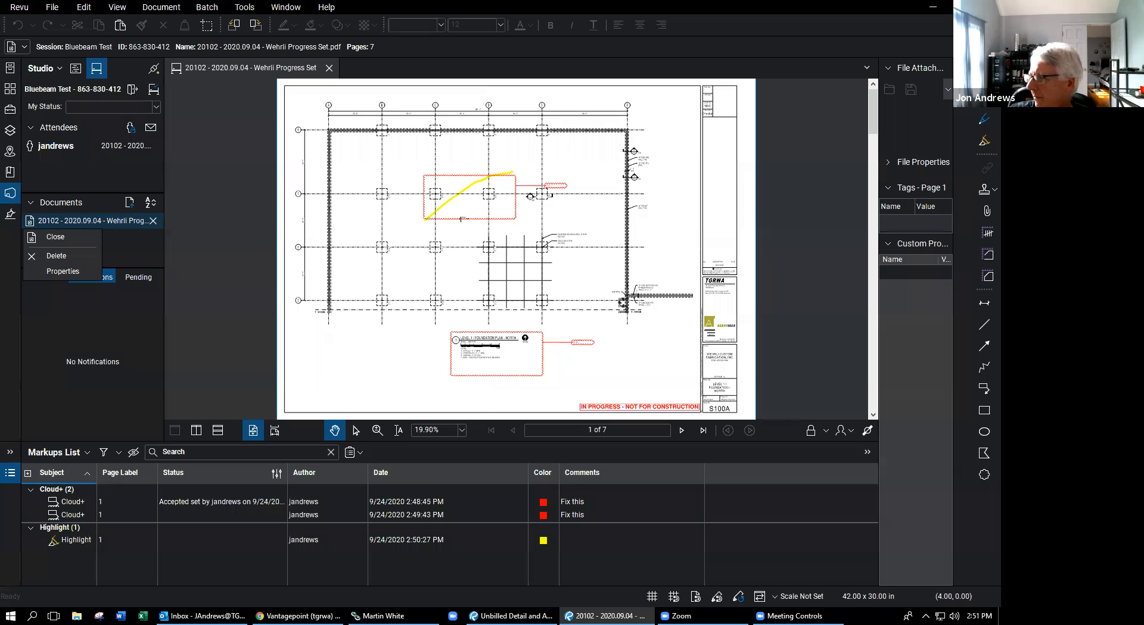
click(62, 272)
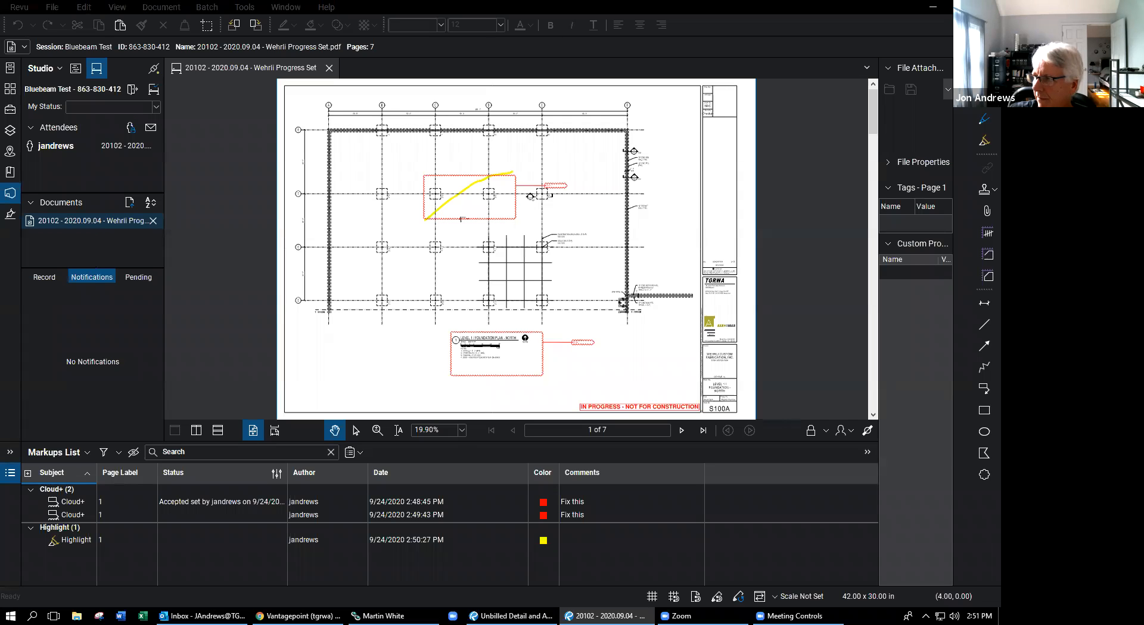